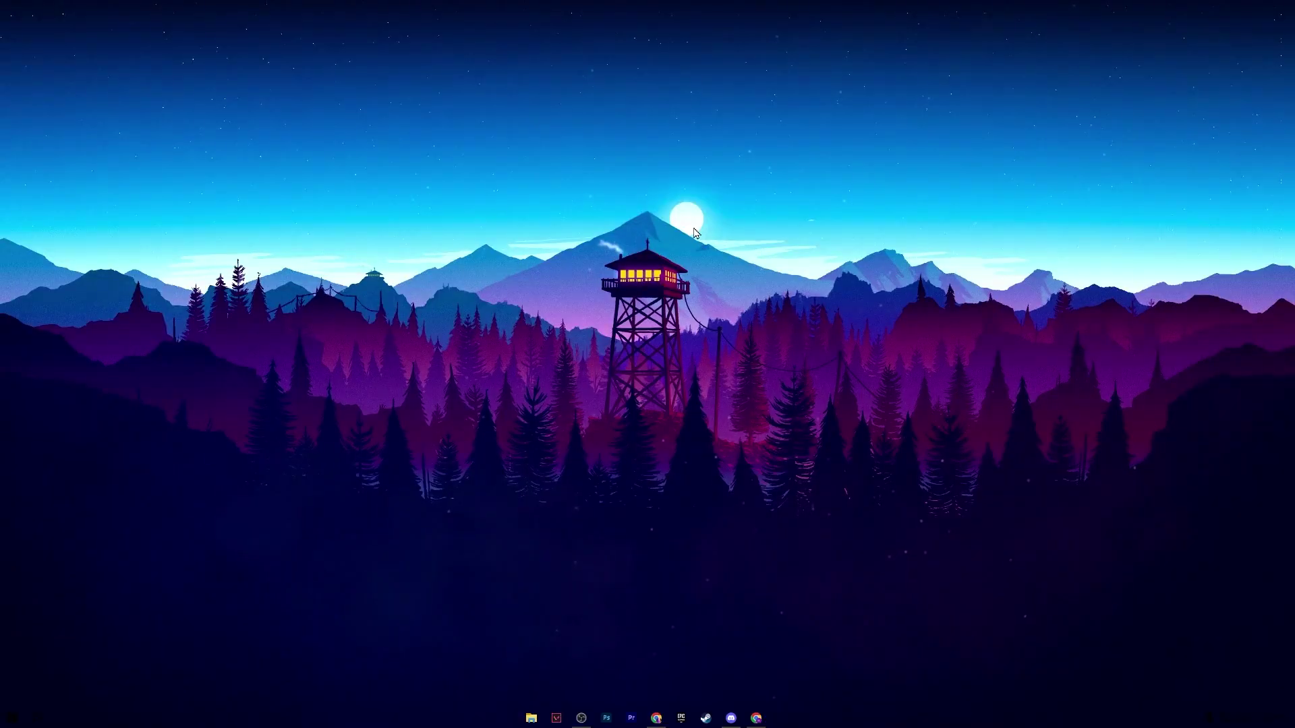
Step: Launch the Local Group Policy Editor by running gpedit.msc
key(super+r)
drag(162, 591, 634, 283)
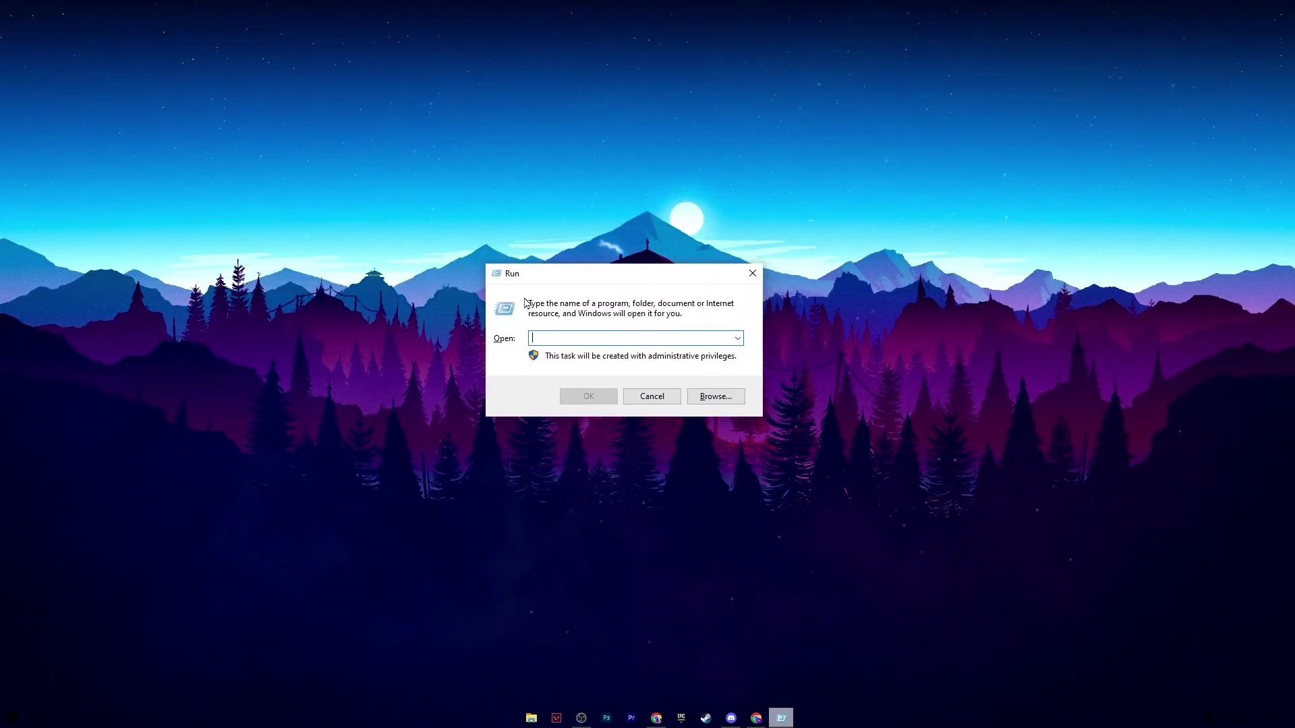
text(gpedit.msc)
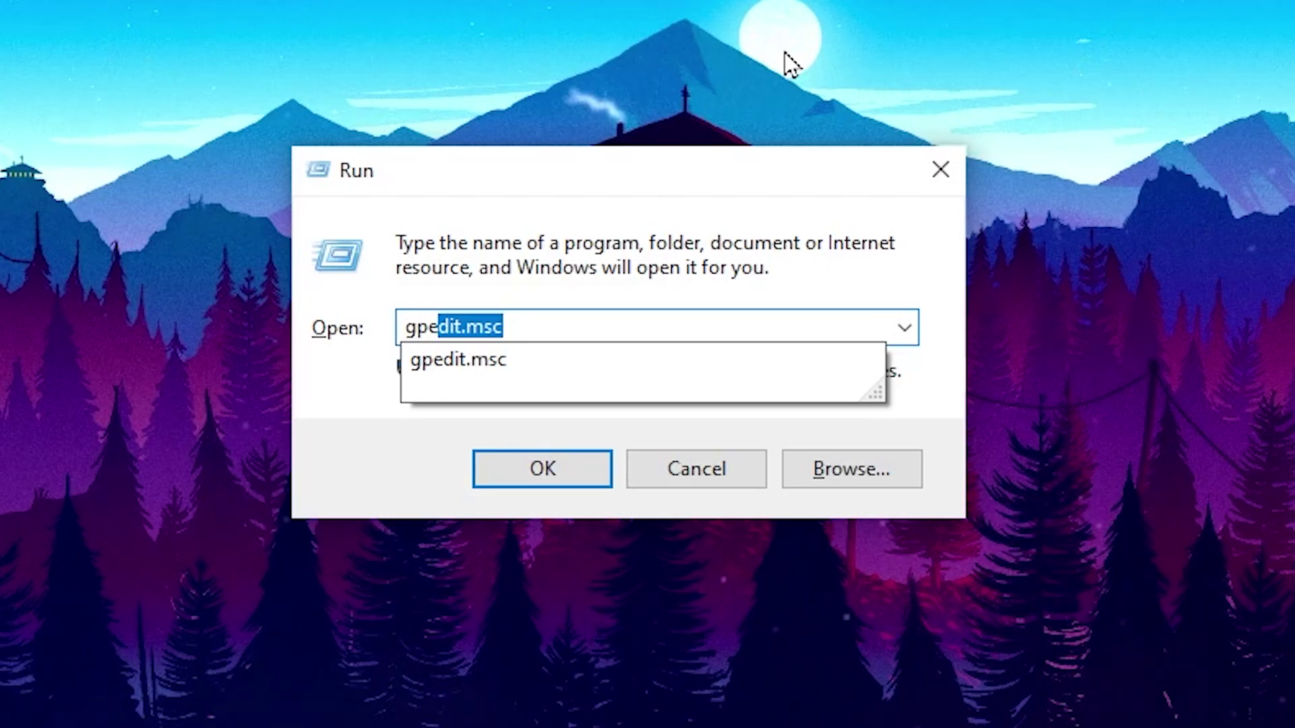
key(Return)
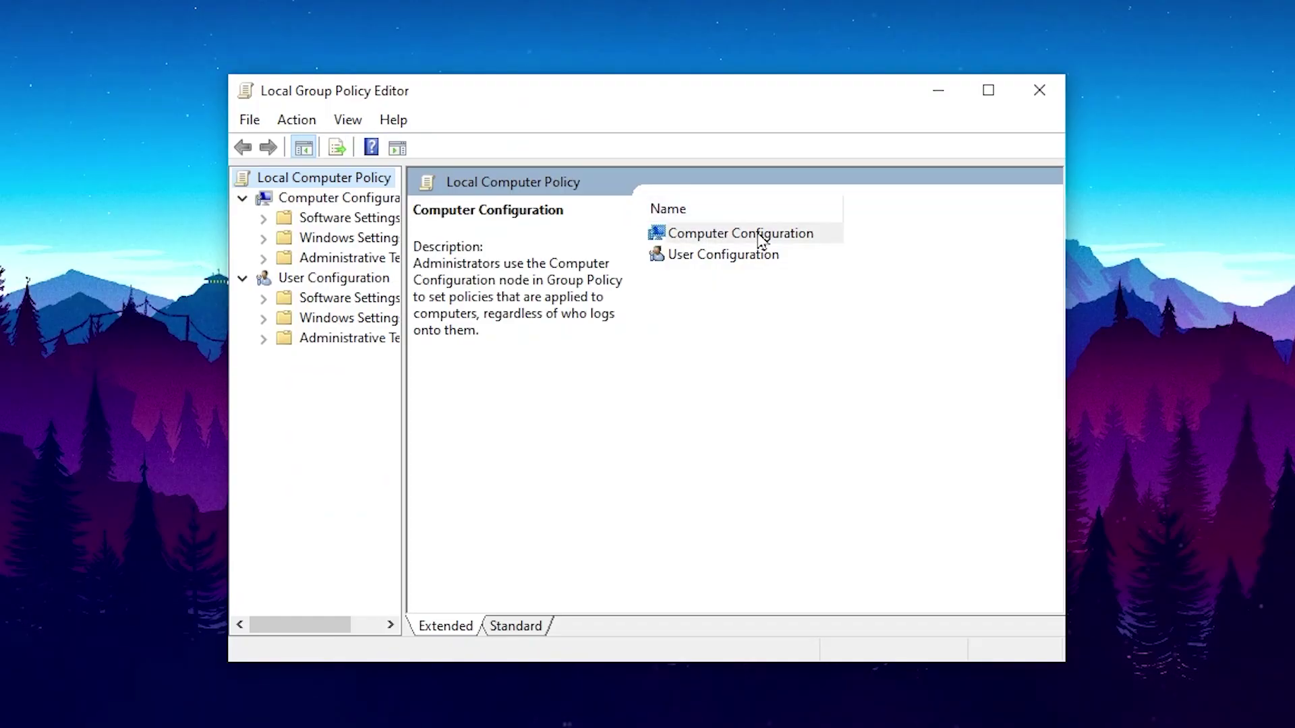
Step: Open the App Privacy policies in Windows Components, under the Administrative Templates of Computer Configuration
double_click(761, 236)
click(754, 282)
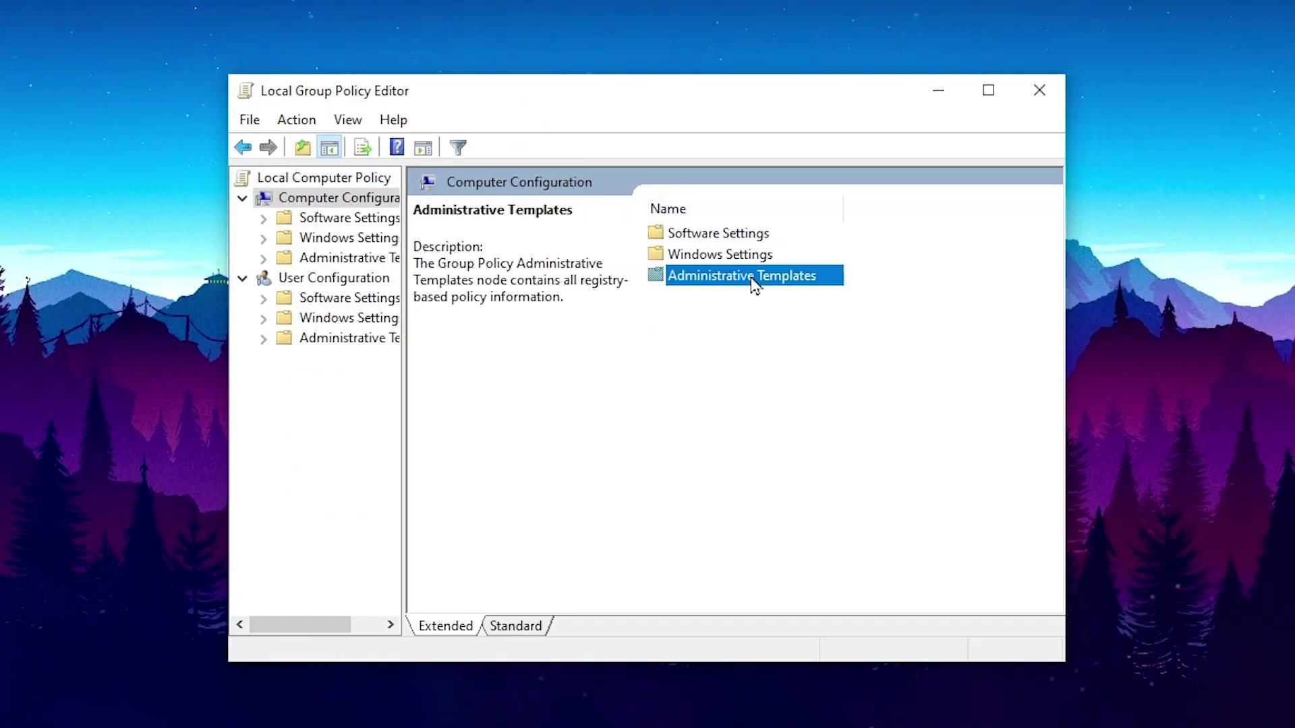
double_click(754, 282)
double_click(719, 360)
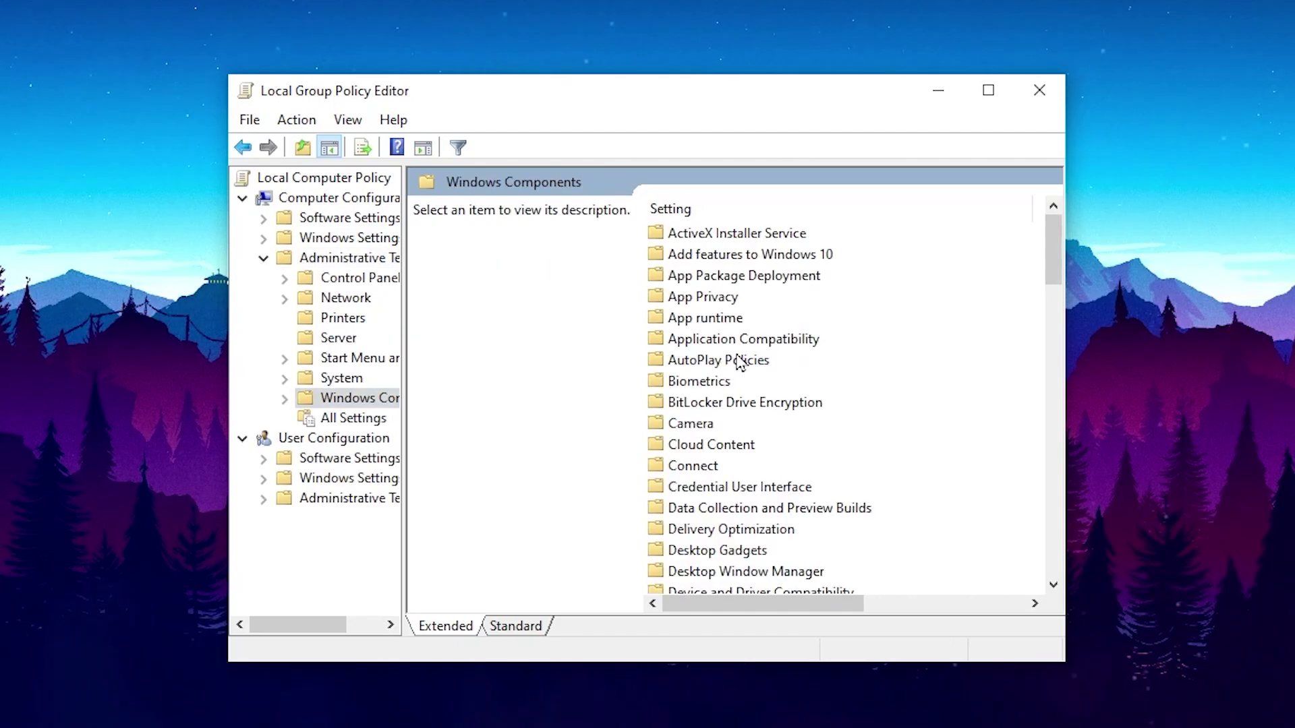
double_click(723, 303)
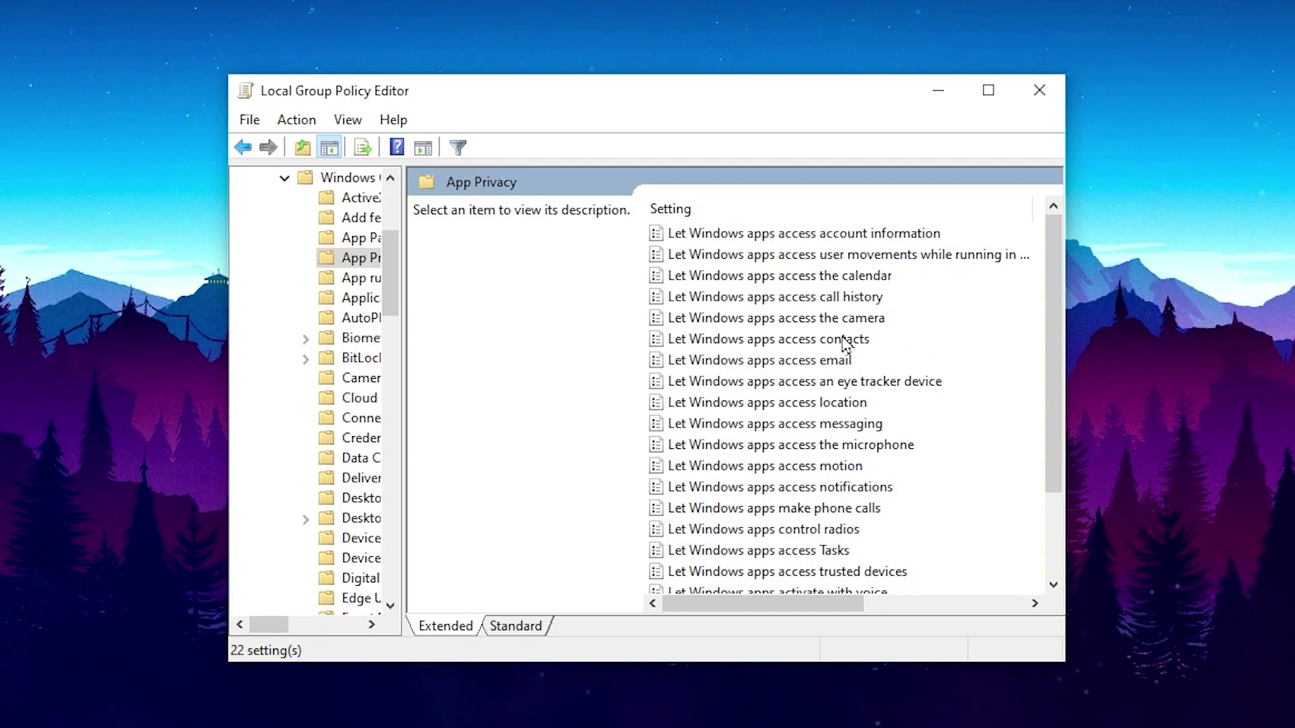
Step: Set the policy "Let Windows apps run in the background" to Enabled with Force Deny as the default for all apps
scroll(703, 315, down, 2)
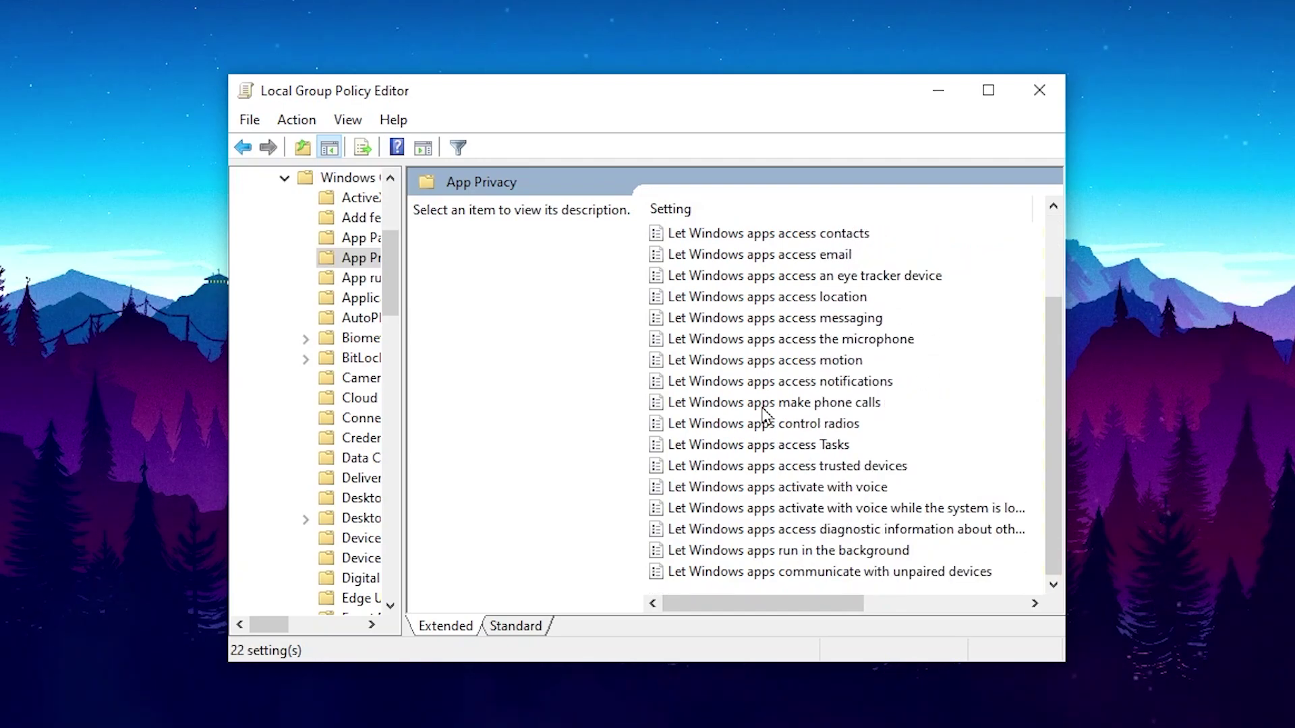
double_click(851, 552)
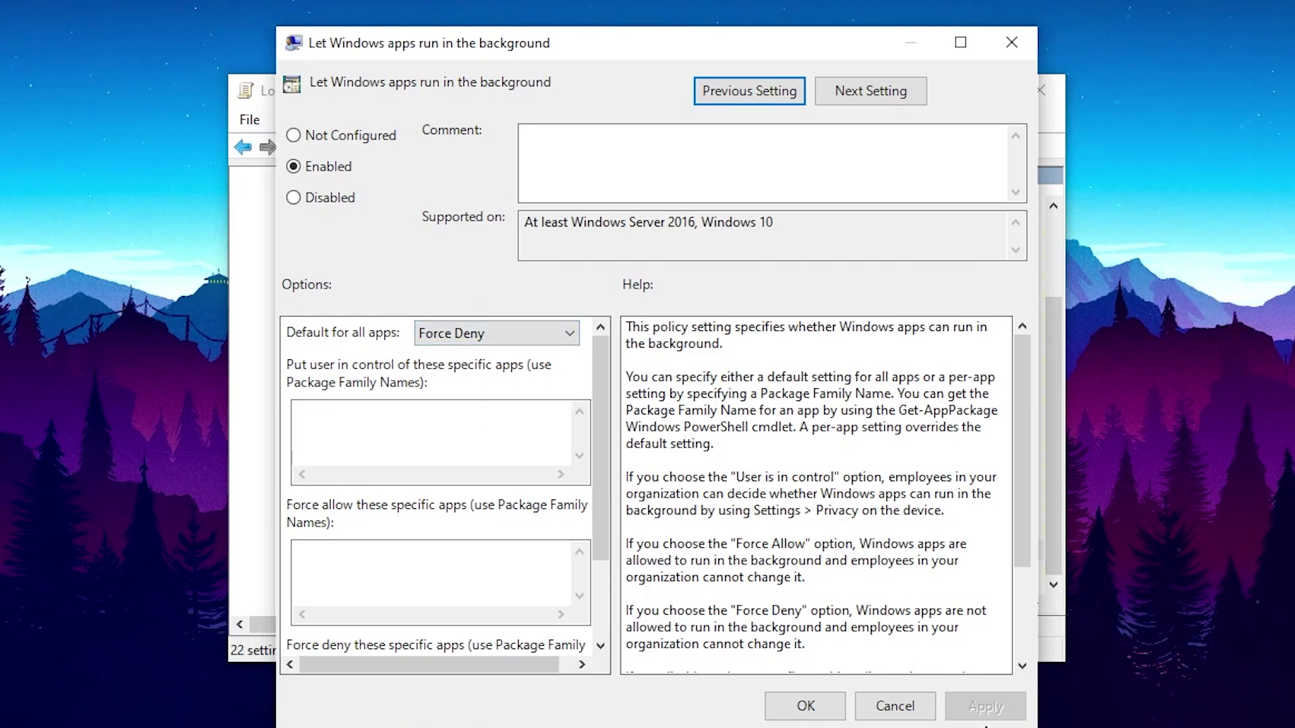
click(797, 708)
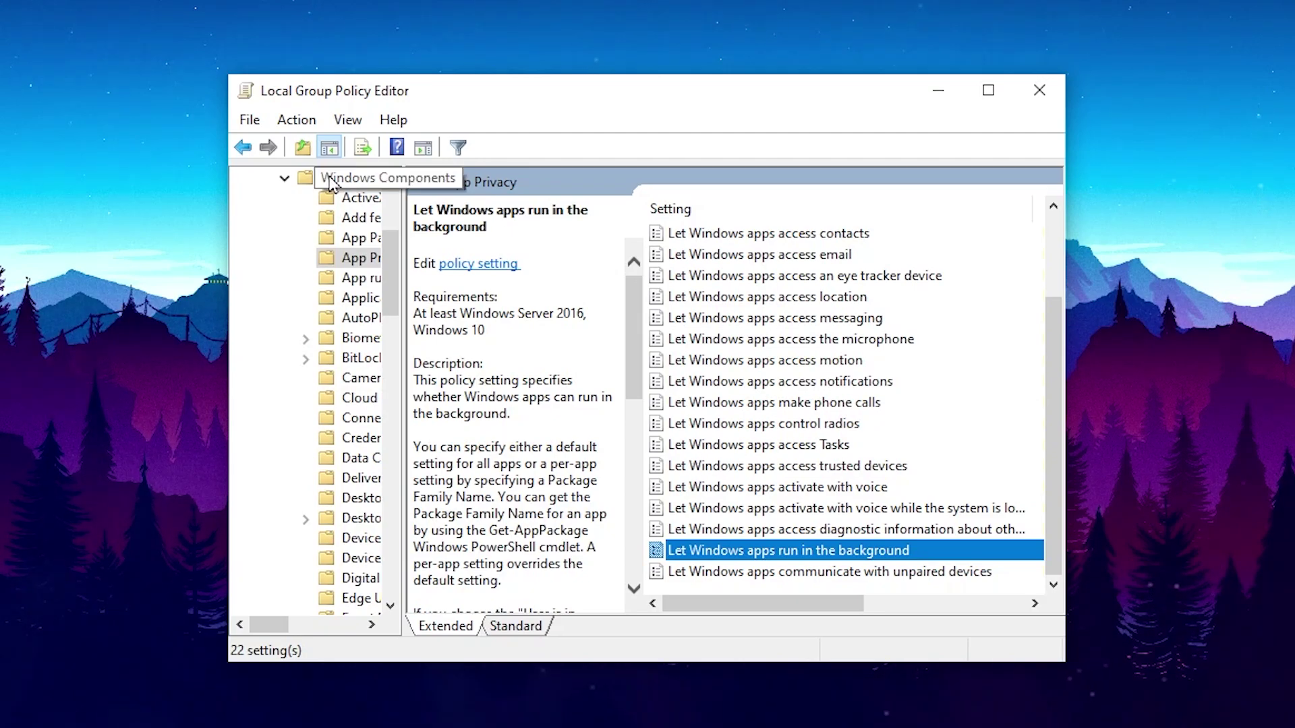
Step: Go back to Administrative Templates and open Power Throttling Settings within System's Power Management policies
click(243, 148)
click(243, 148)
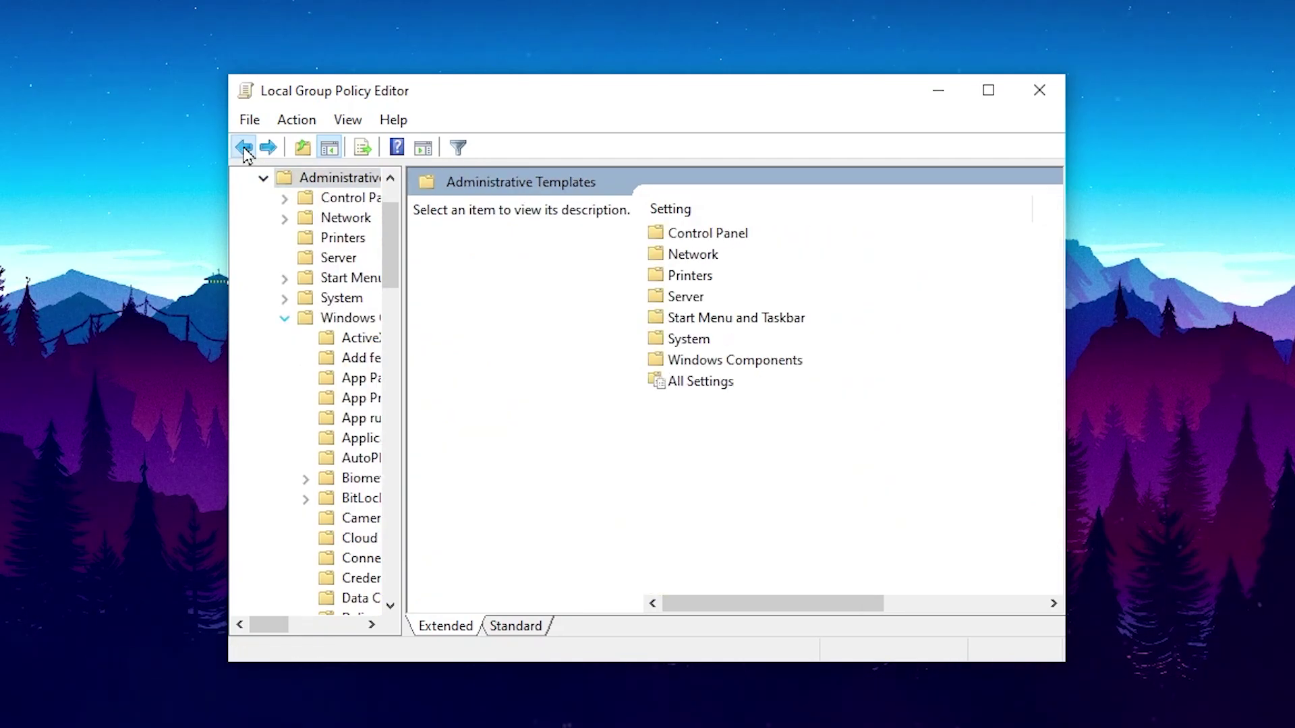
click(244, 148)
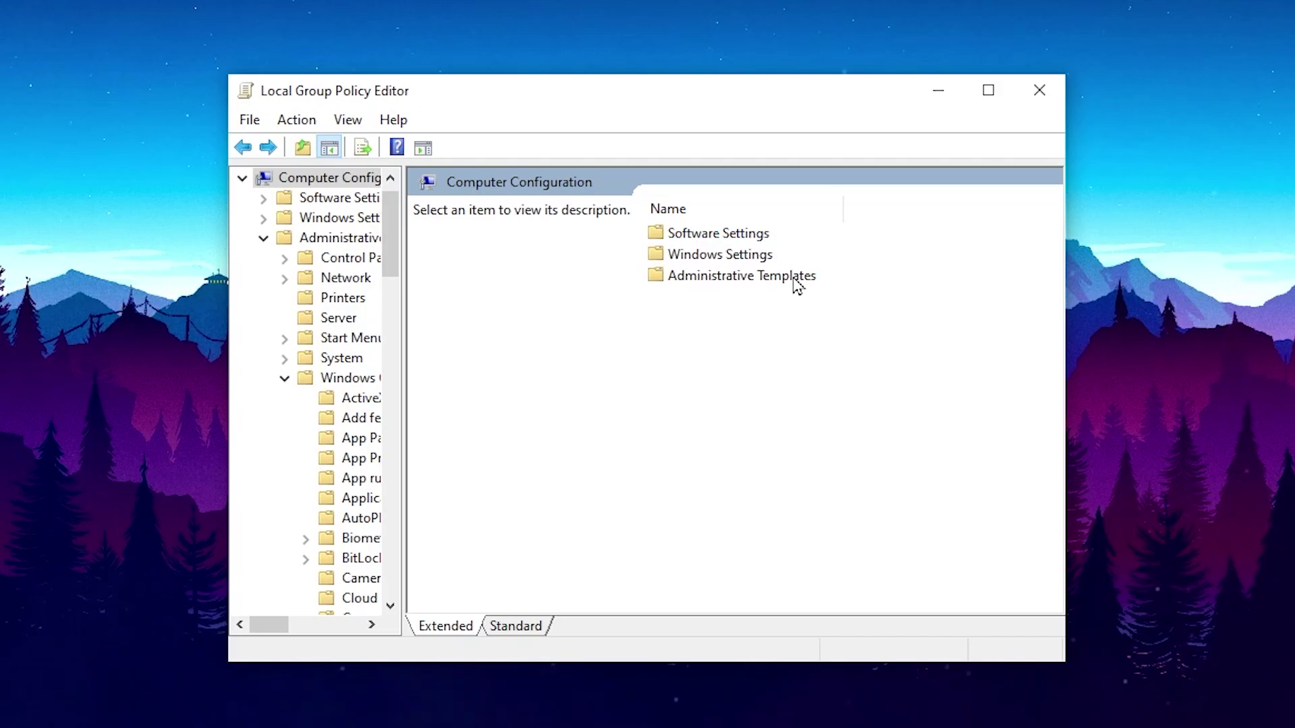
double_click(752, 278)
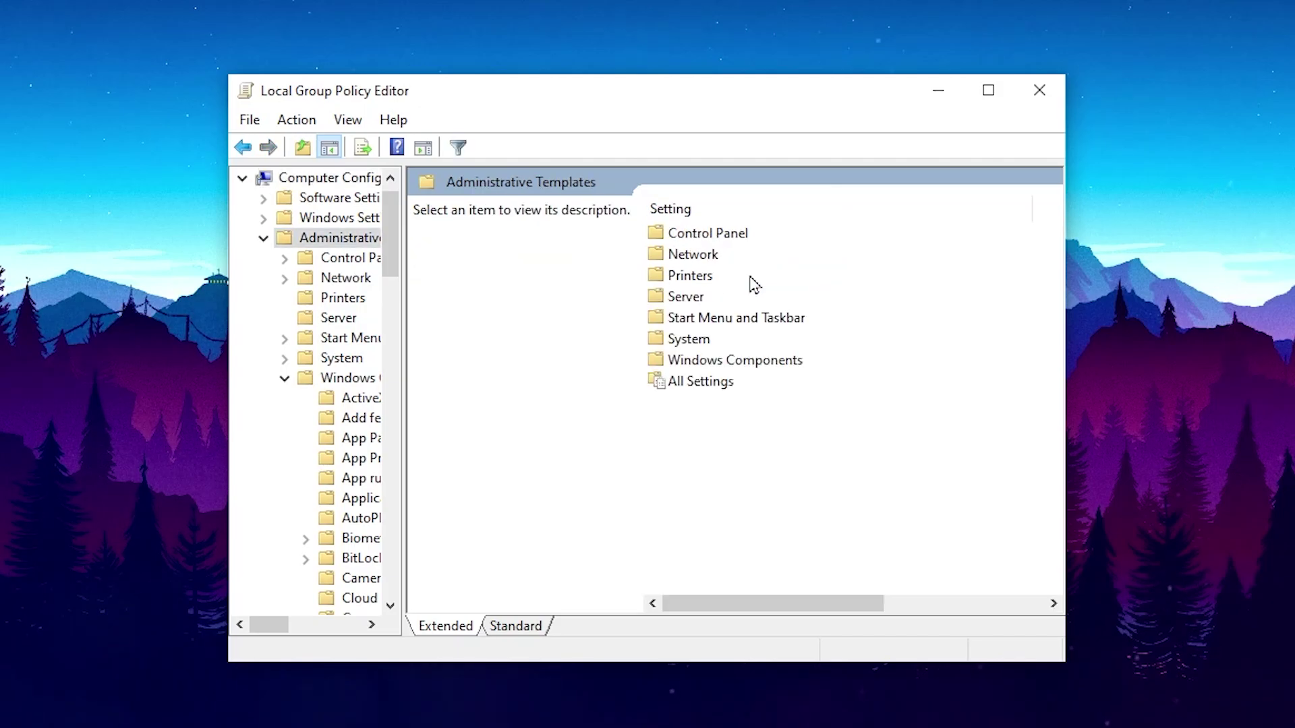
double_click(687, 344)
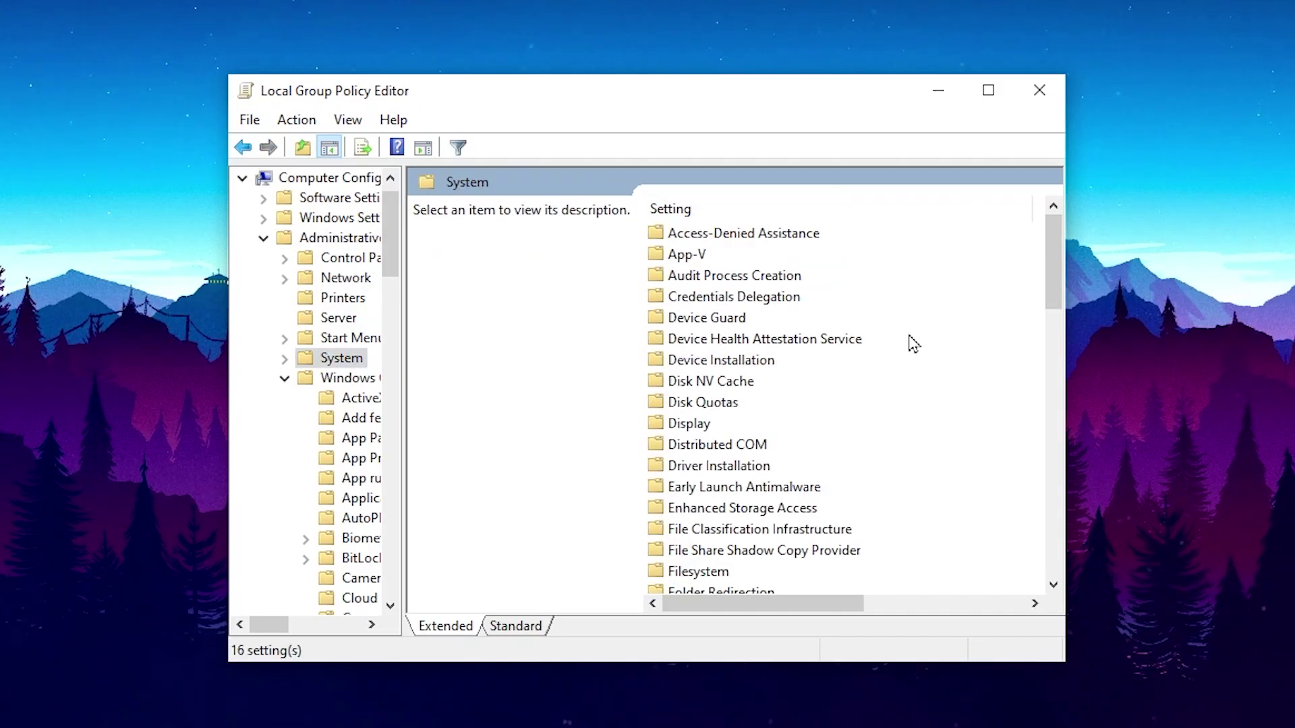
scroll(843, 364, down, 2)
scroll(822, 381, down, 3)
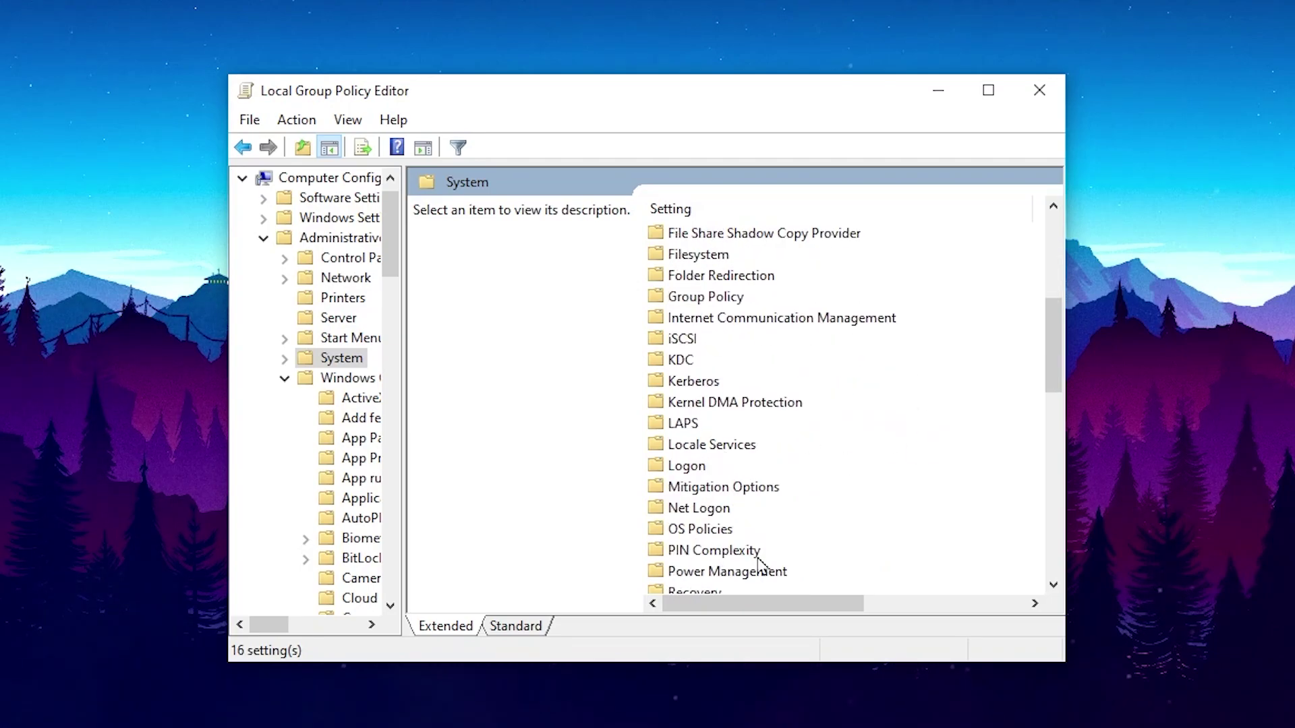
scroll(702, 580, down, 1)
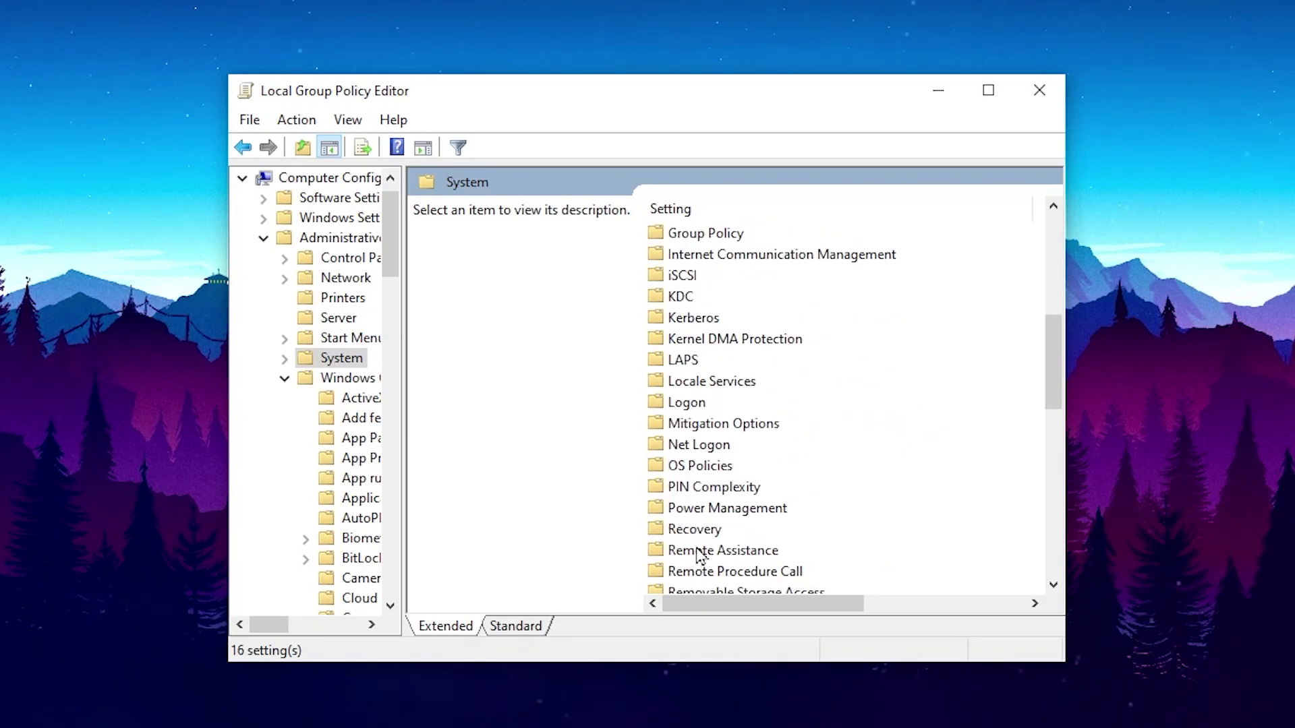
double_click(720, 512)
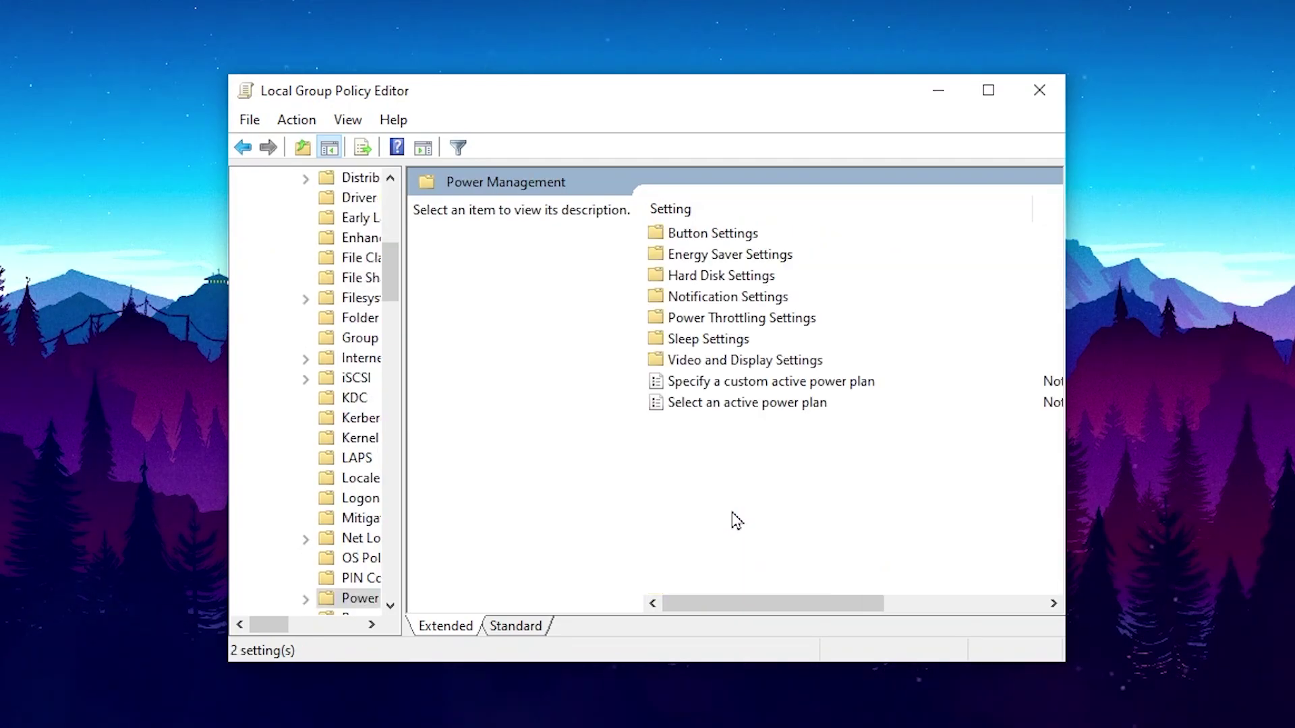
double_click(787, 321)
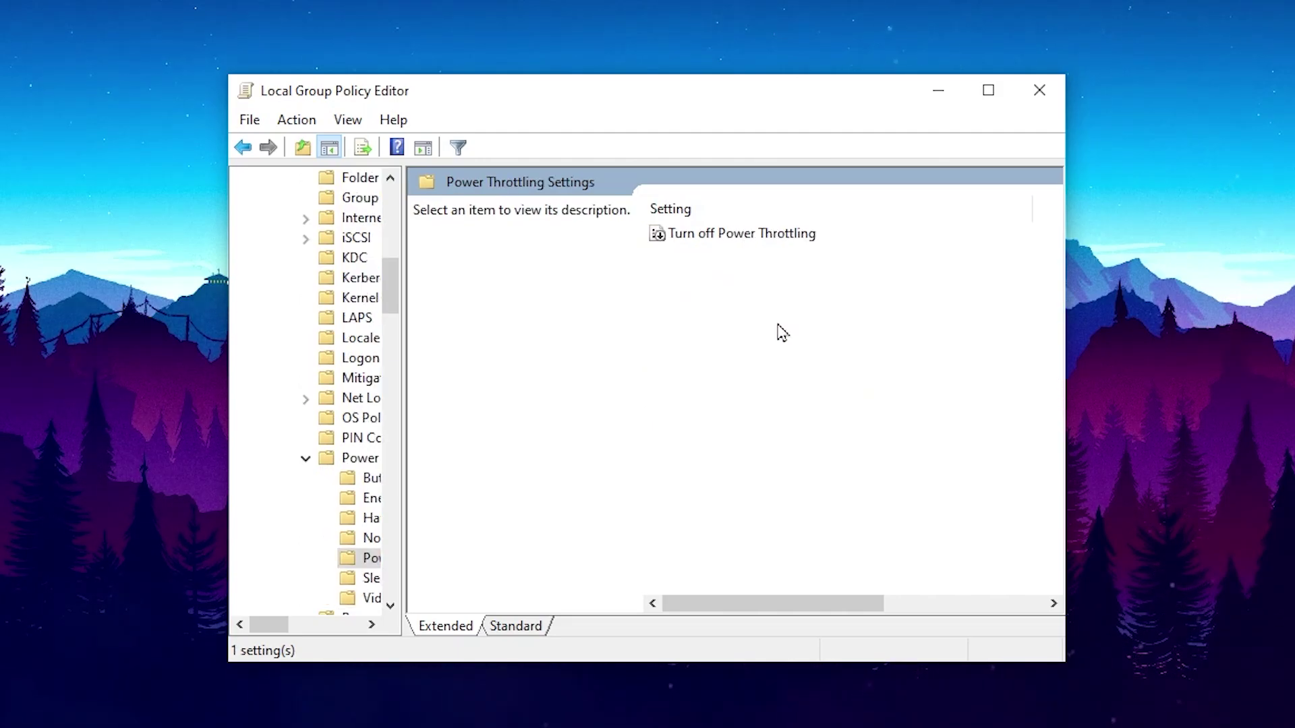
Step: Set the "Turn off Power Throttling" policy to Enabled and save it
double_click(697, 244)
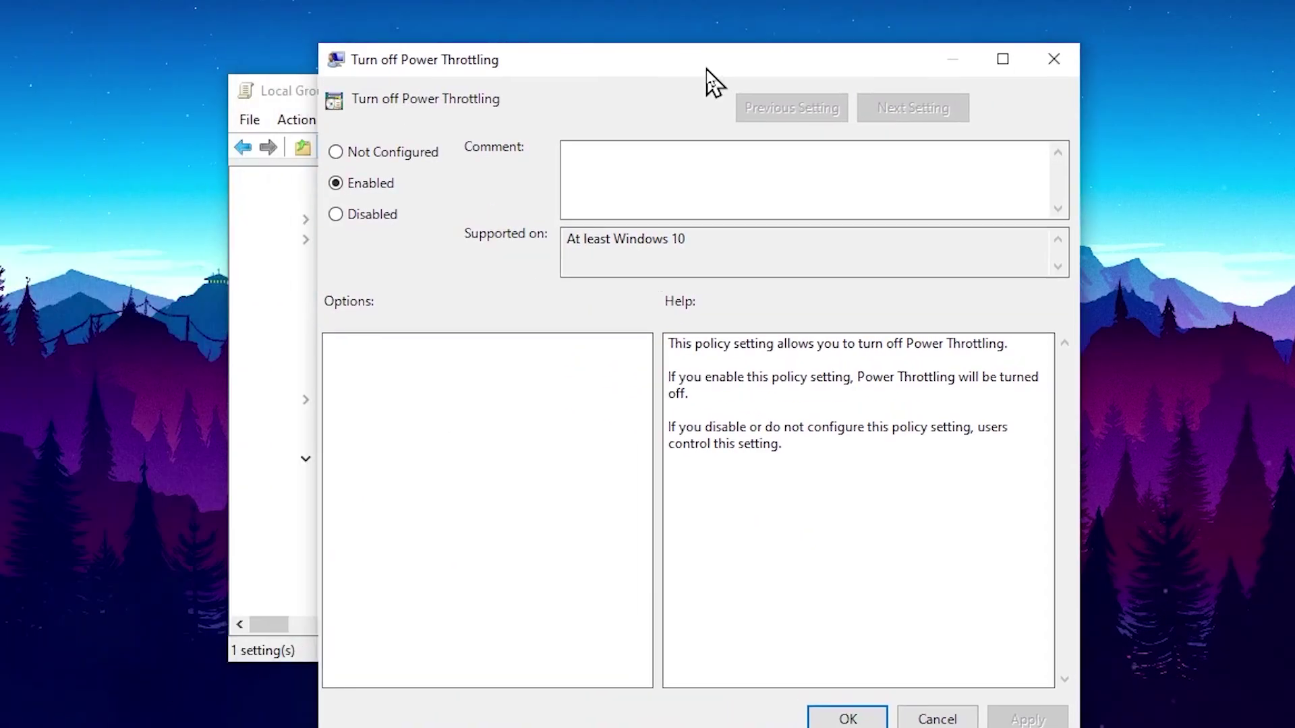
drag(706, 68, 669, 68)
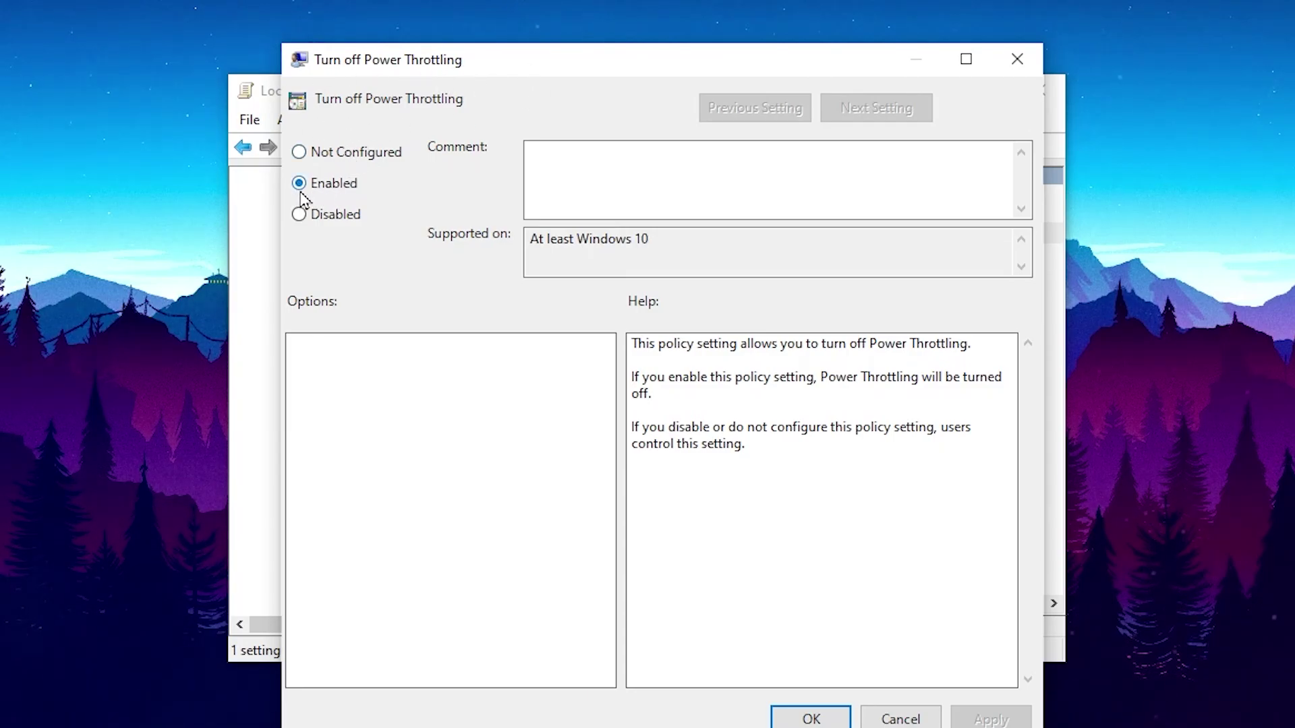
click(813, 717)
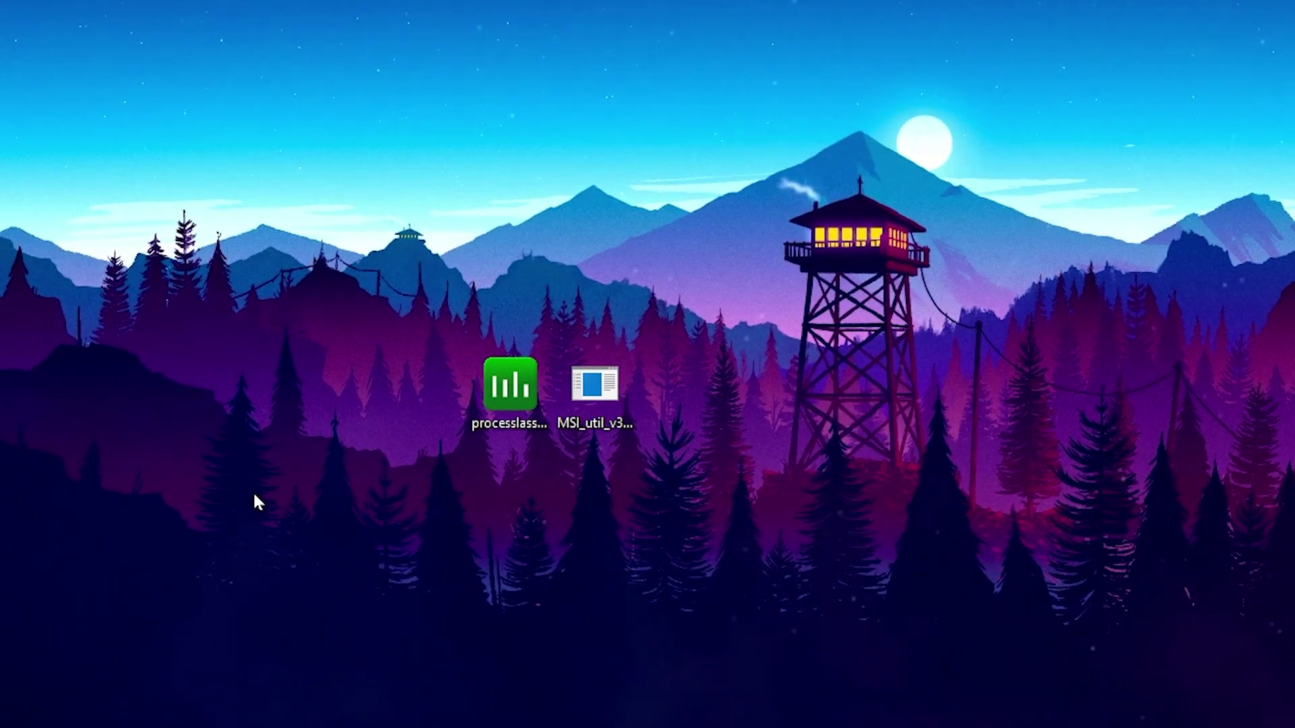
Step: Run the Process Lasso installer from the desktop, accept the license agreement and complete the setup
drag(333, 260, 895, 547)
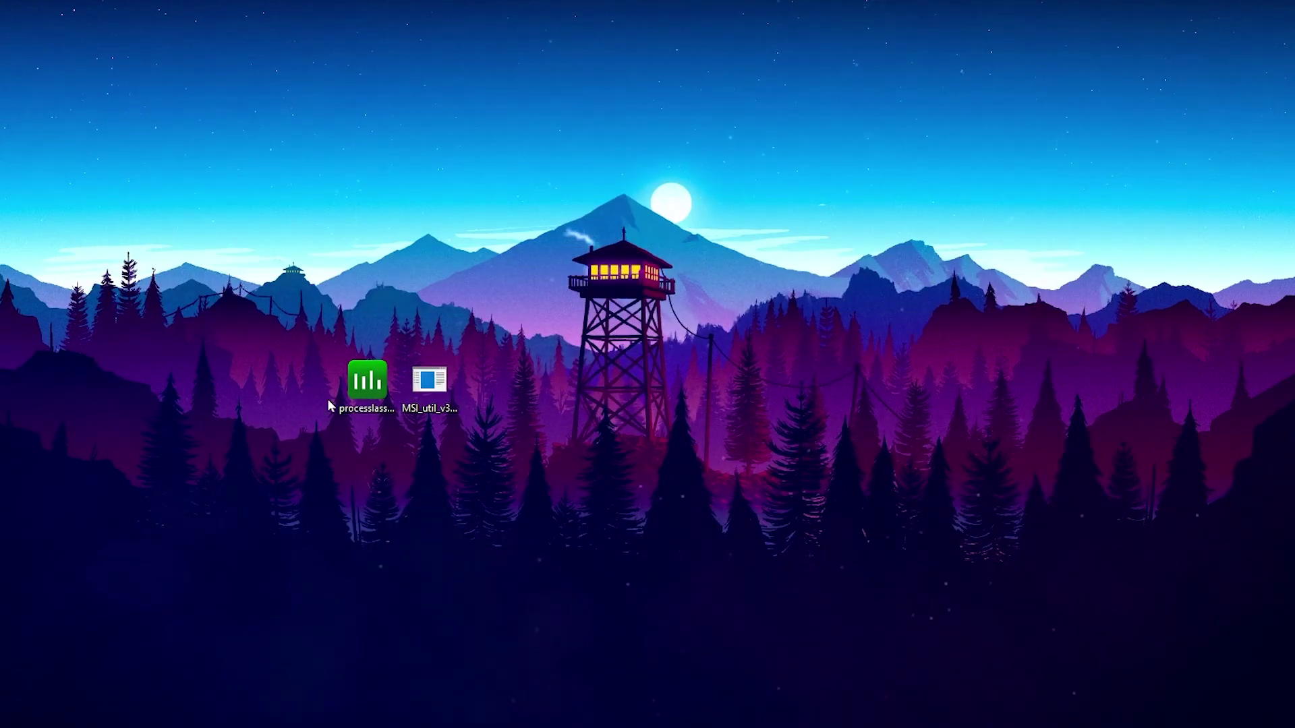
double_click(364, 386)
click(629, 413)
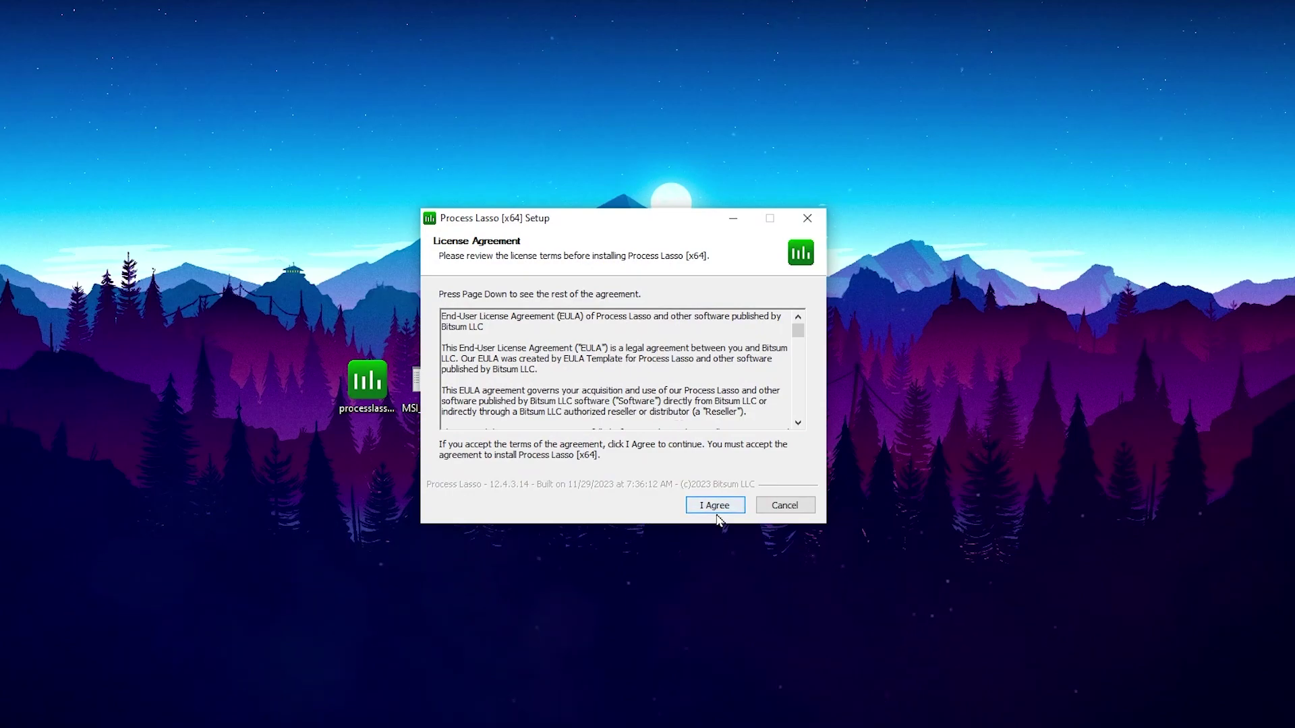
click(718, 511)
click(721, 511)
click(721, 512)
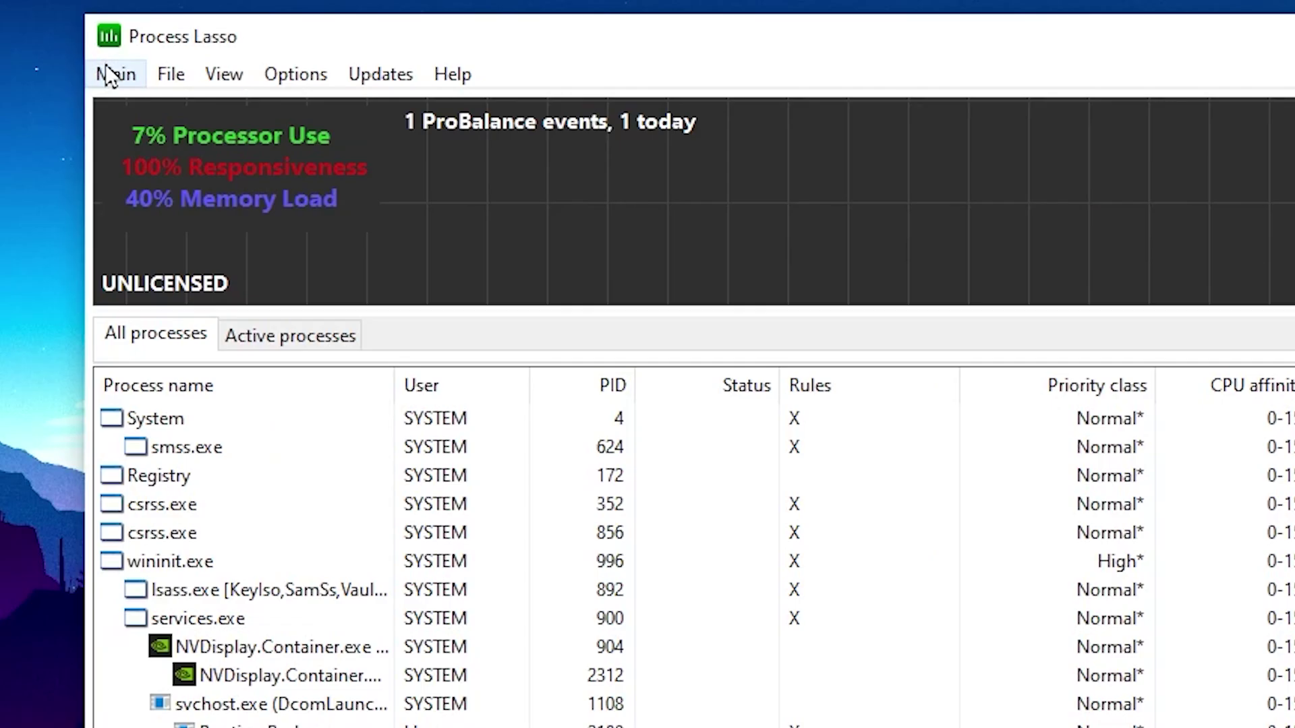
Step: Turn off ProBalance in Process Lasso
click(78, 70)
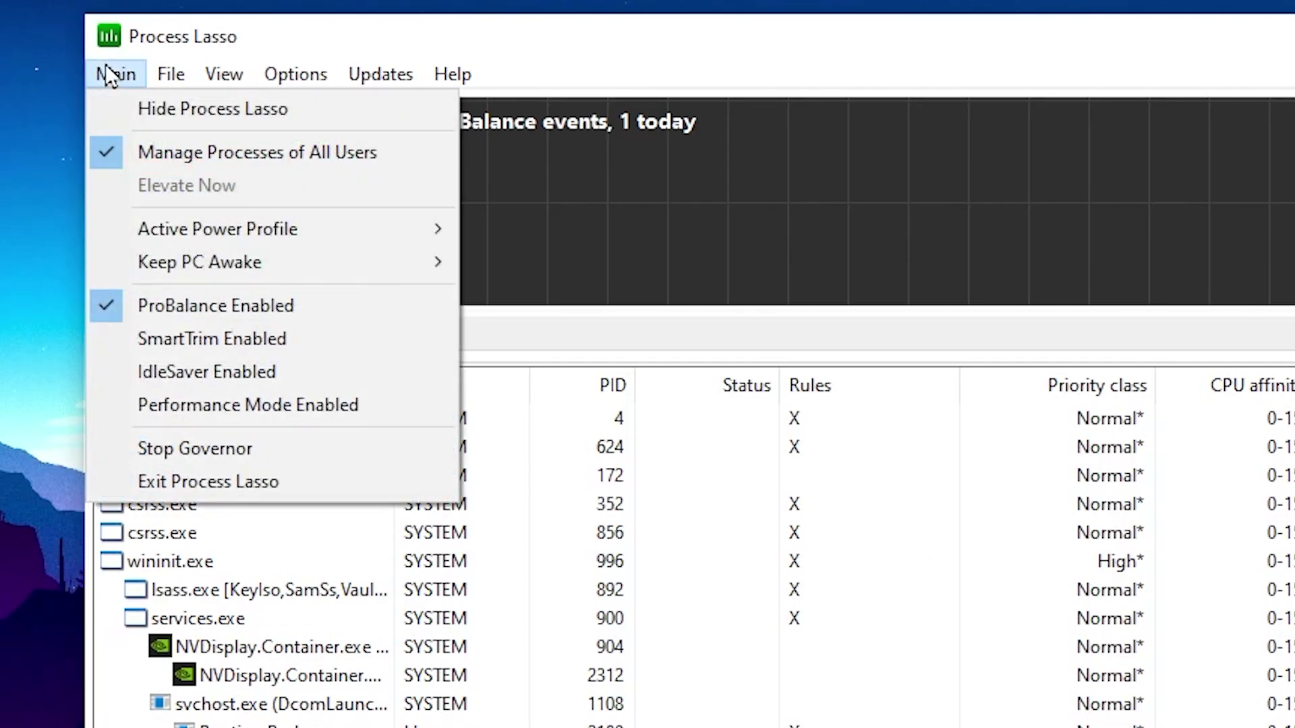
mouse_move(182, 242)
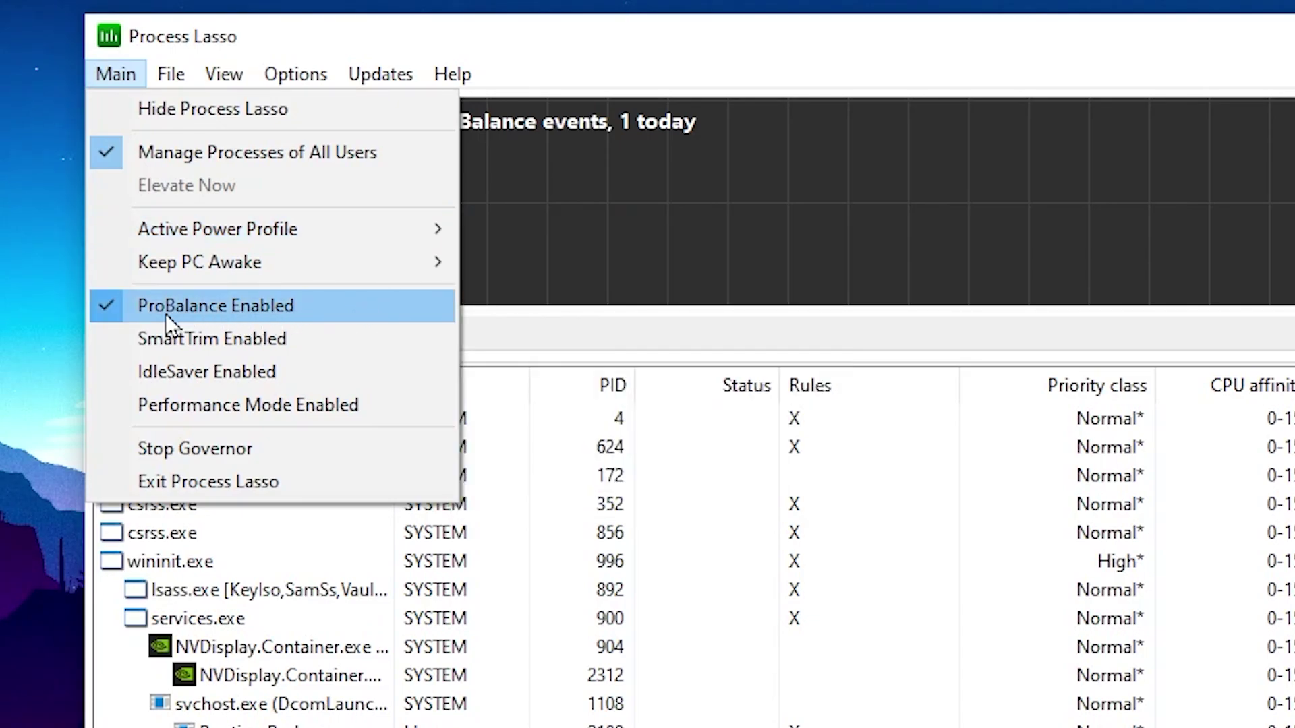
click(99, 313)
Step: Turn on Performance Mode and check that it is the active option
click(121, 72)
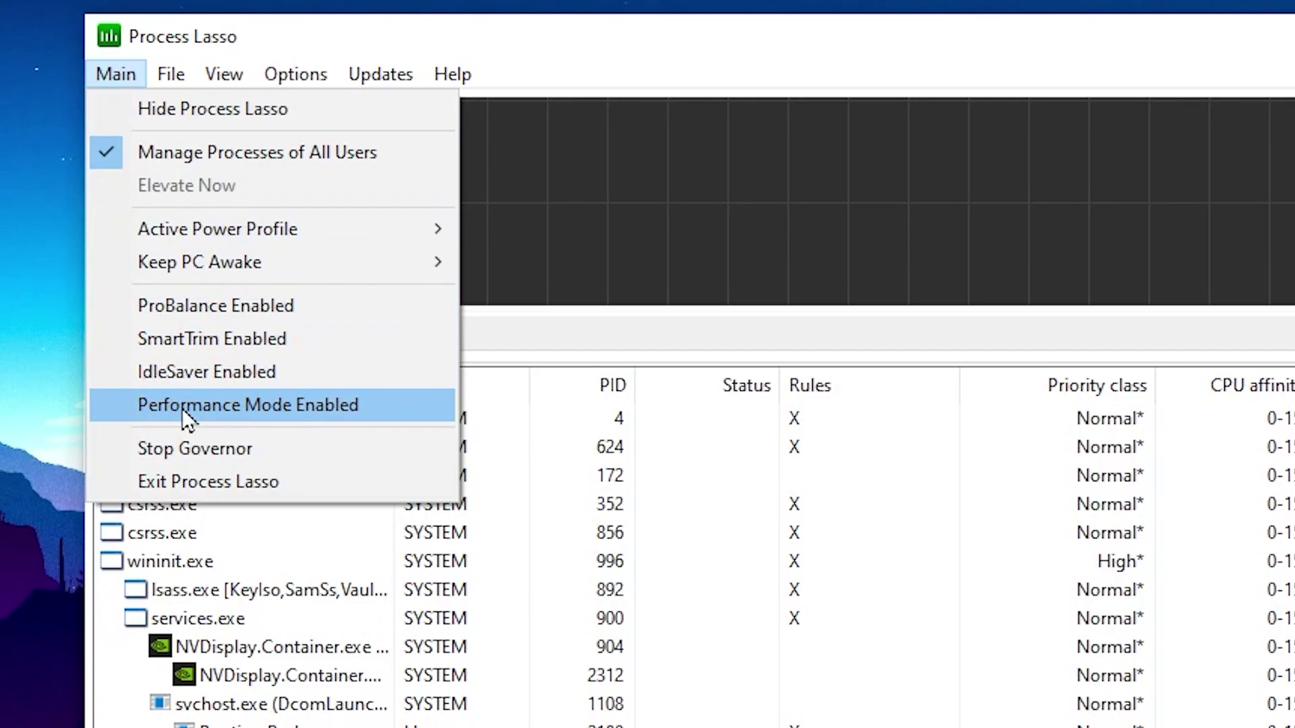
click(124, 415)
click(120, 79)
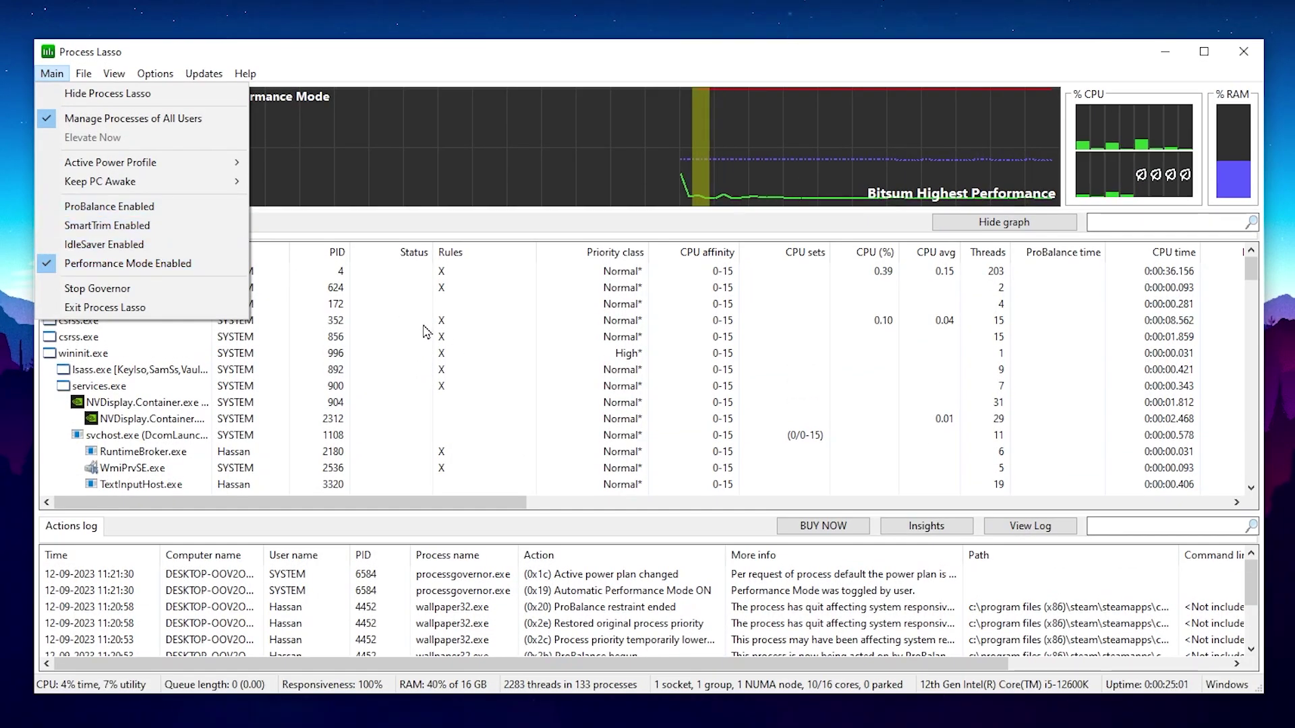
click(424, 364)
Step: Set the permanent (Always) CPU priority of chrome.exe in the active processes to High
click(139, 225)
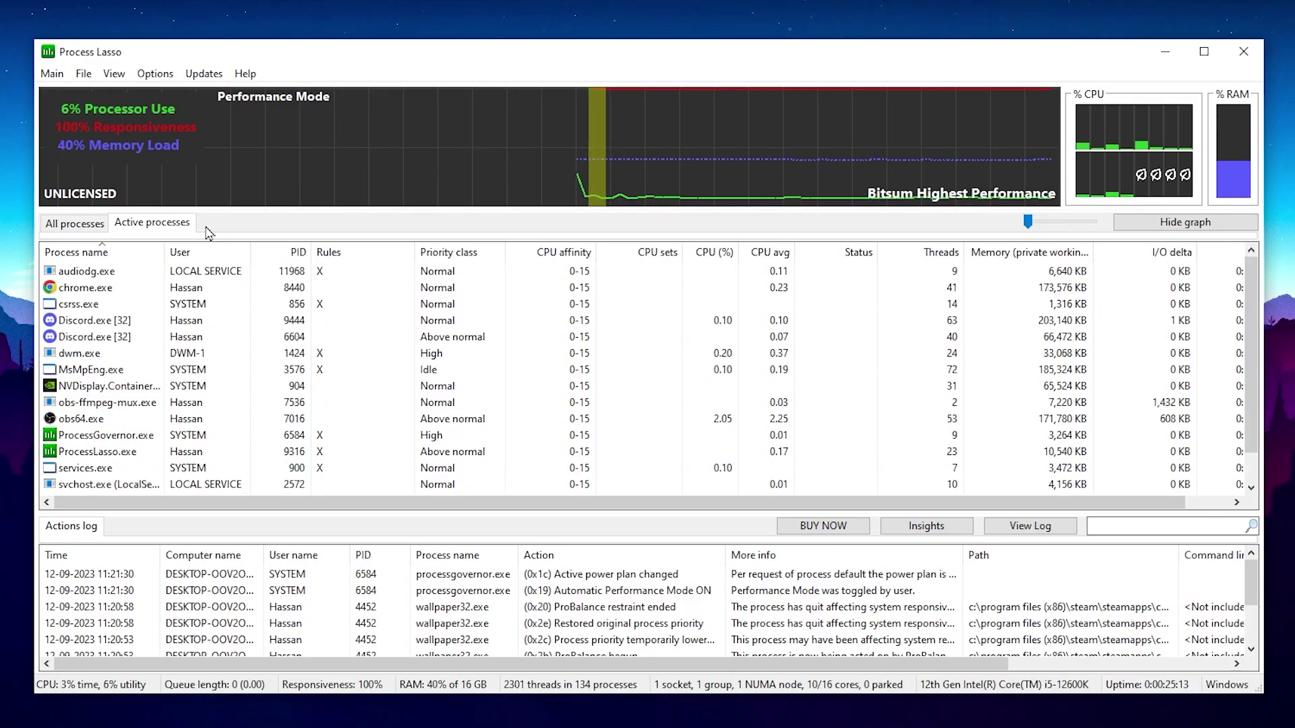
right_click(85, 290)
mouse_move(119, 303)
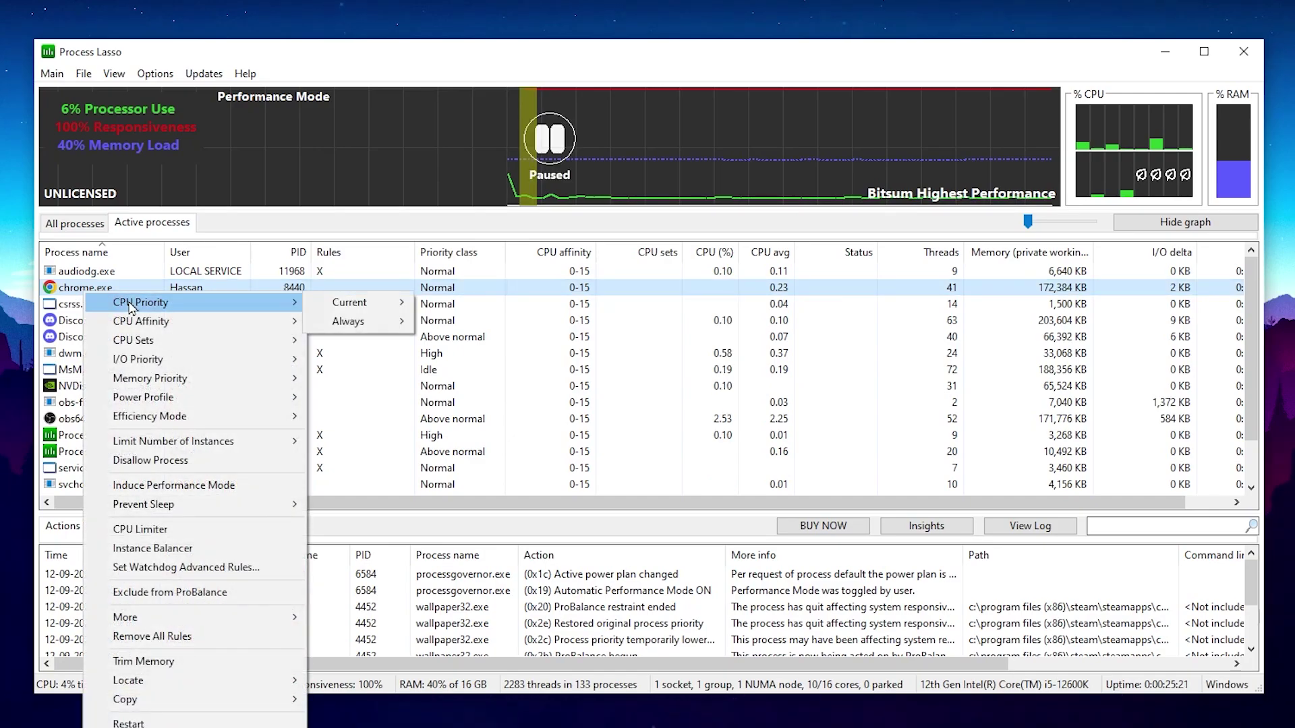
mouse_move(388, 329)
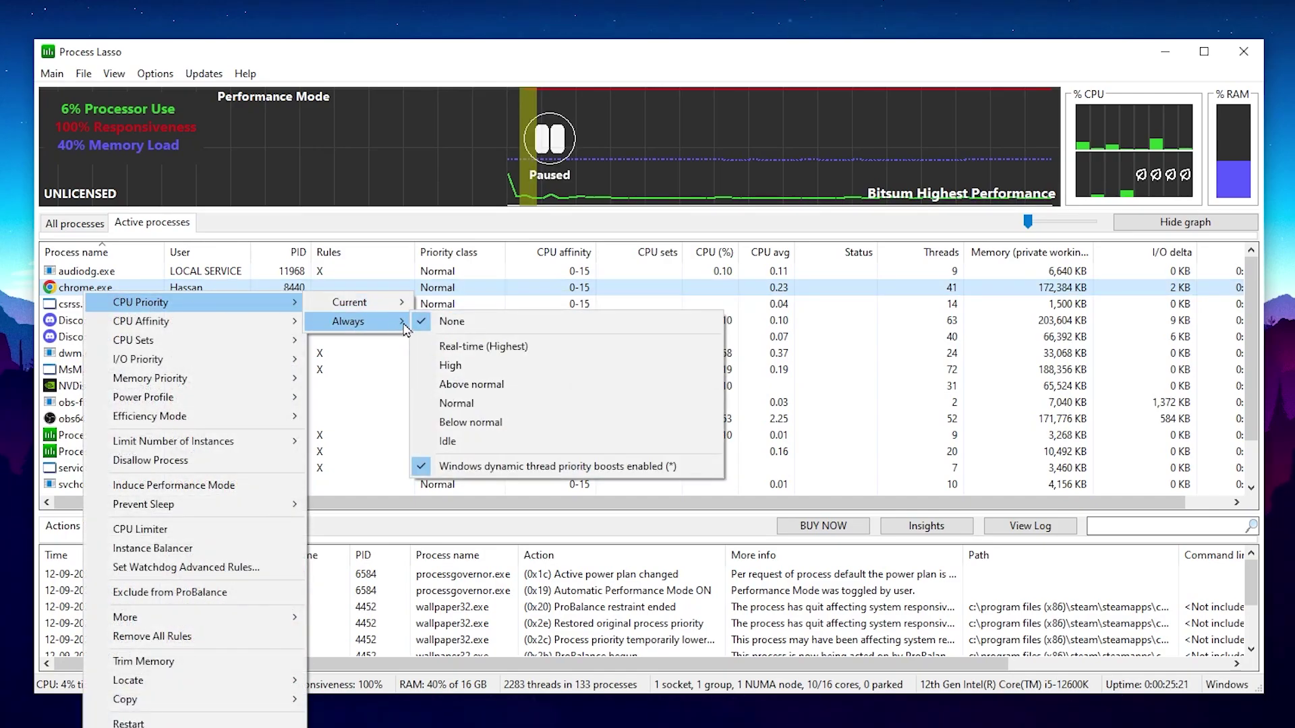
click(451, 368)
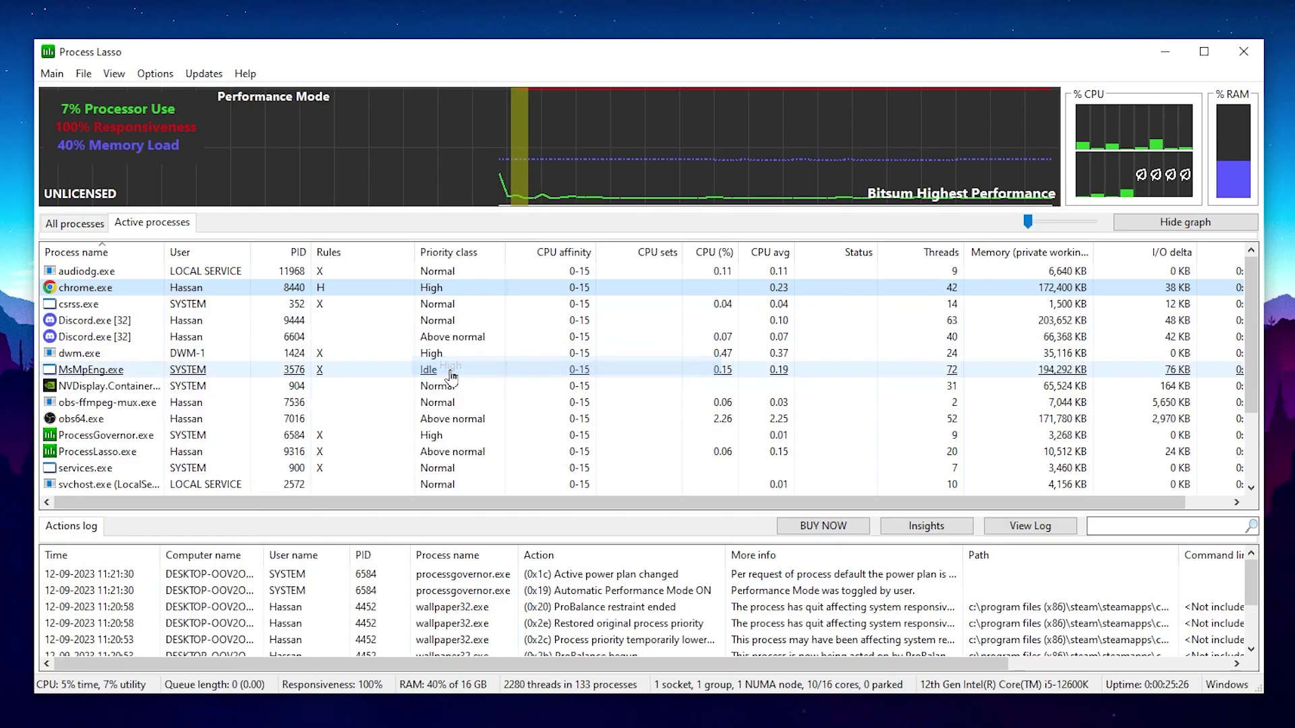
Step: Set the permanent (Always) I/O priority of chrome.exe to High
right_click(84, 292)
mouse_move(193, 321)
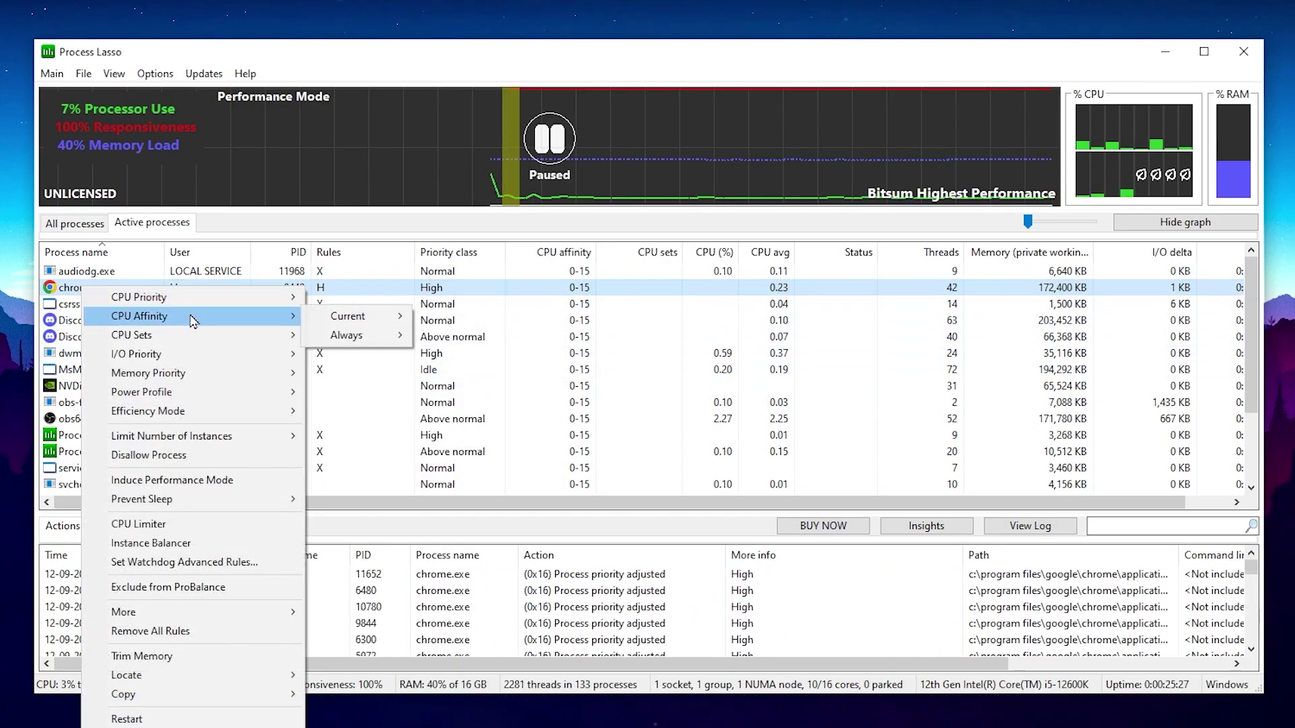
mouse_move(371, 337)
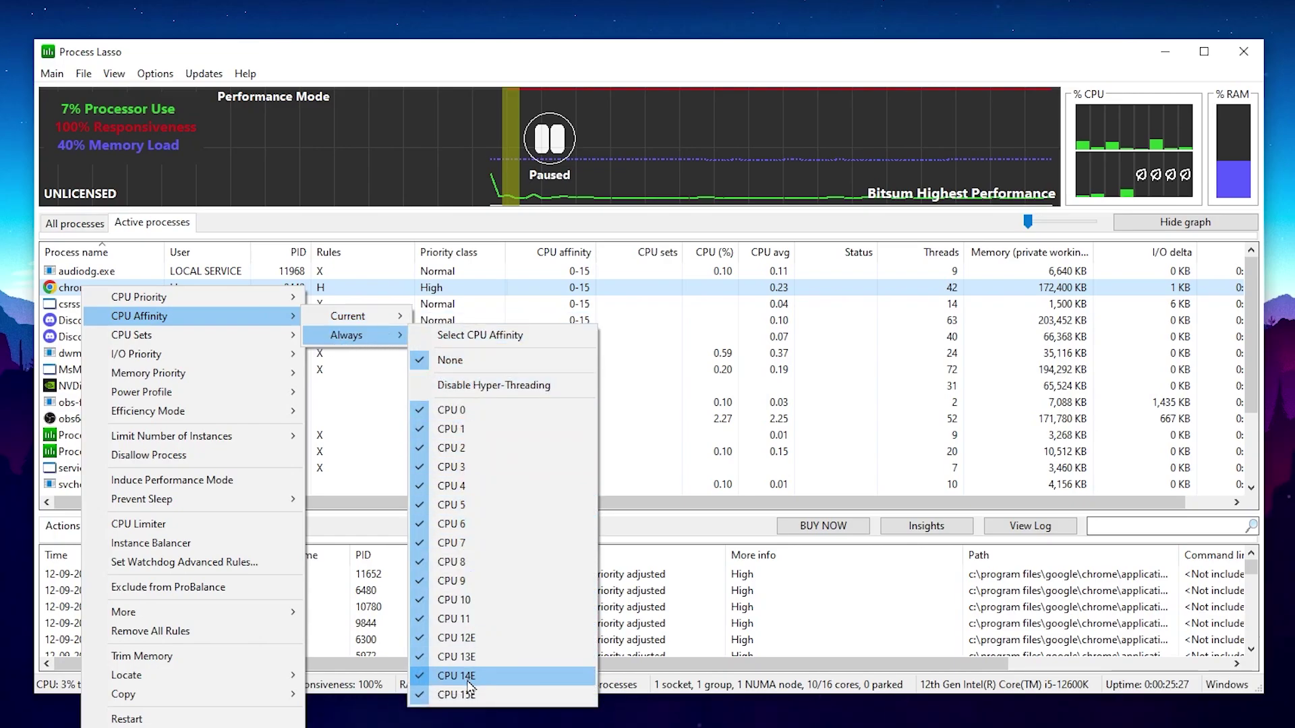
mouse_move(301, 355)
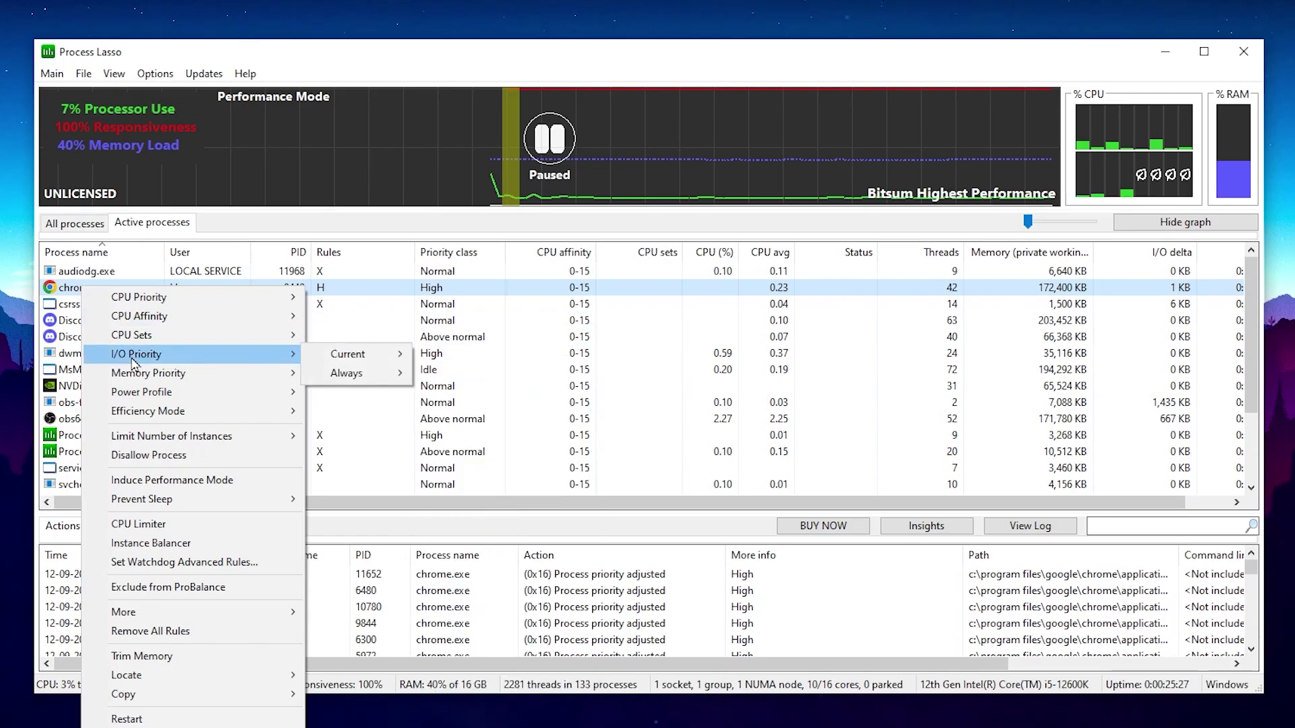
mouse_move(374, 378)
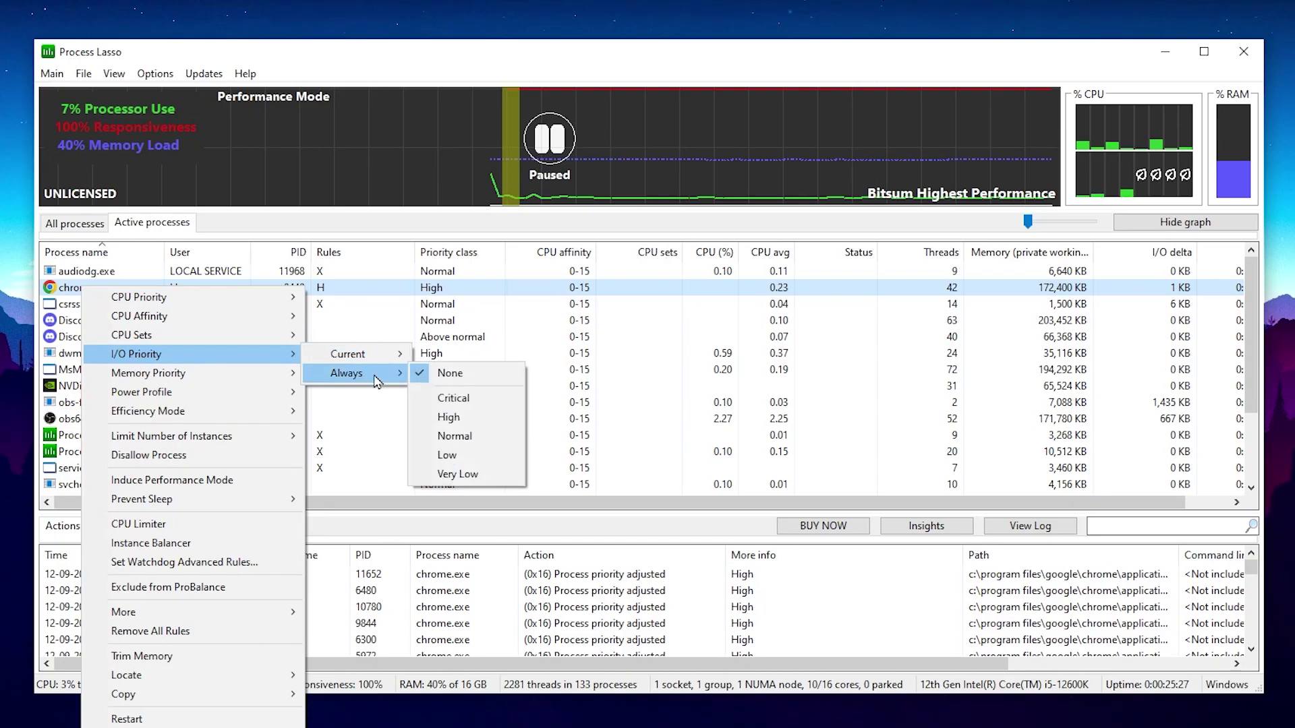
click(448, 417)
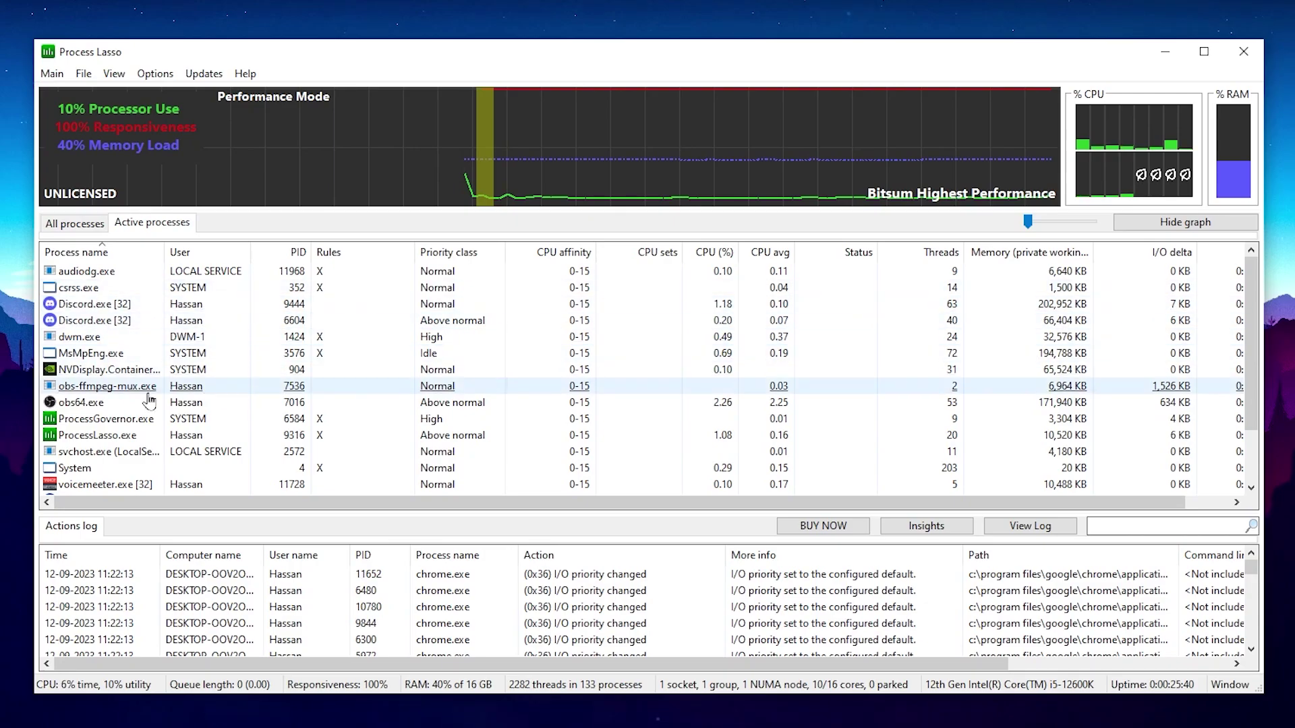
Step: Assign the Bitsum Highest Performance power profile to chrome.exe and acknowledge the new default power plan
right_click(80, 288)
mouse_move(219, 346)
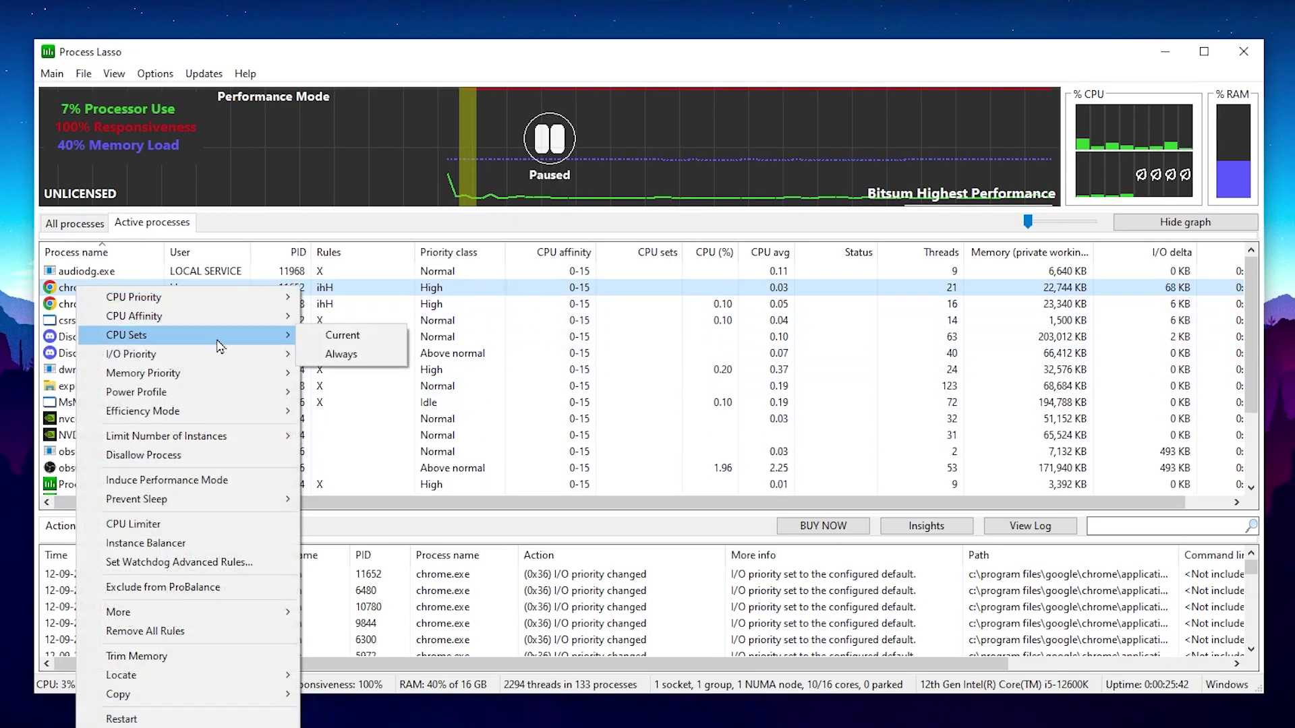
mouse_move(162, 398)
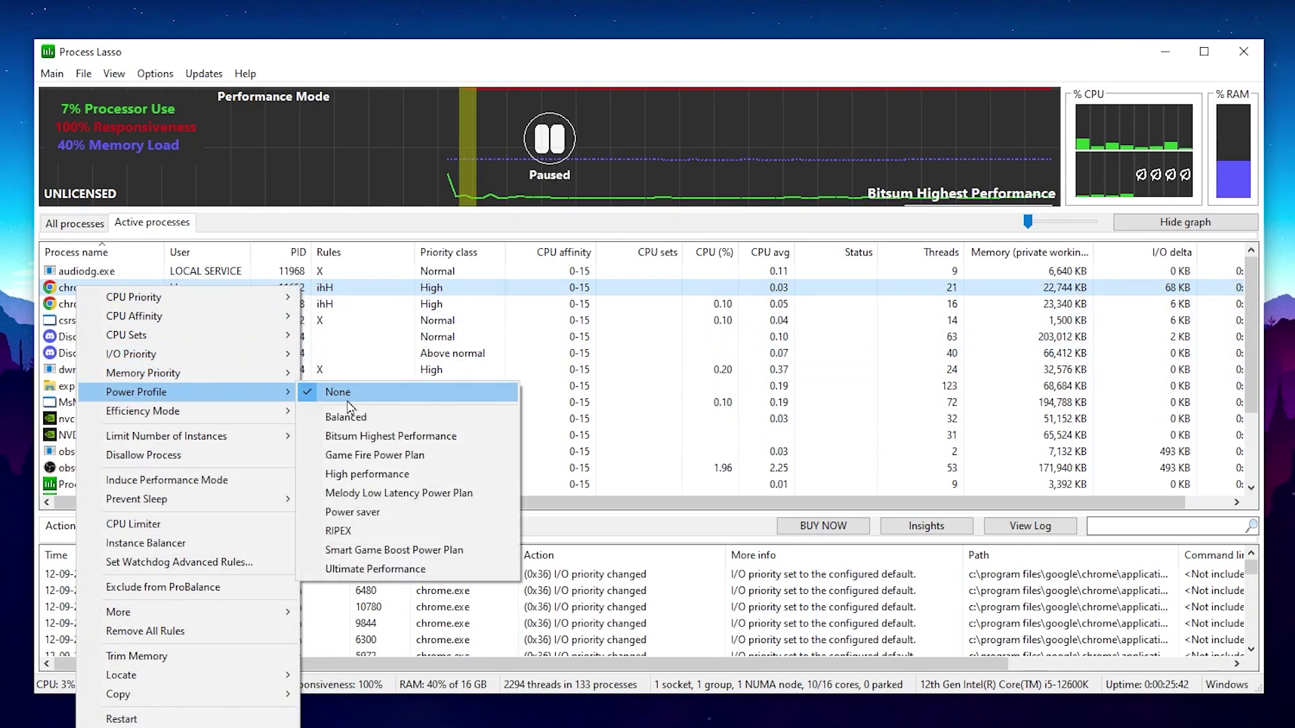
click(370, 442)
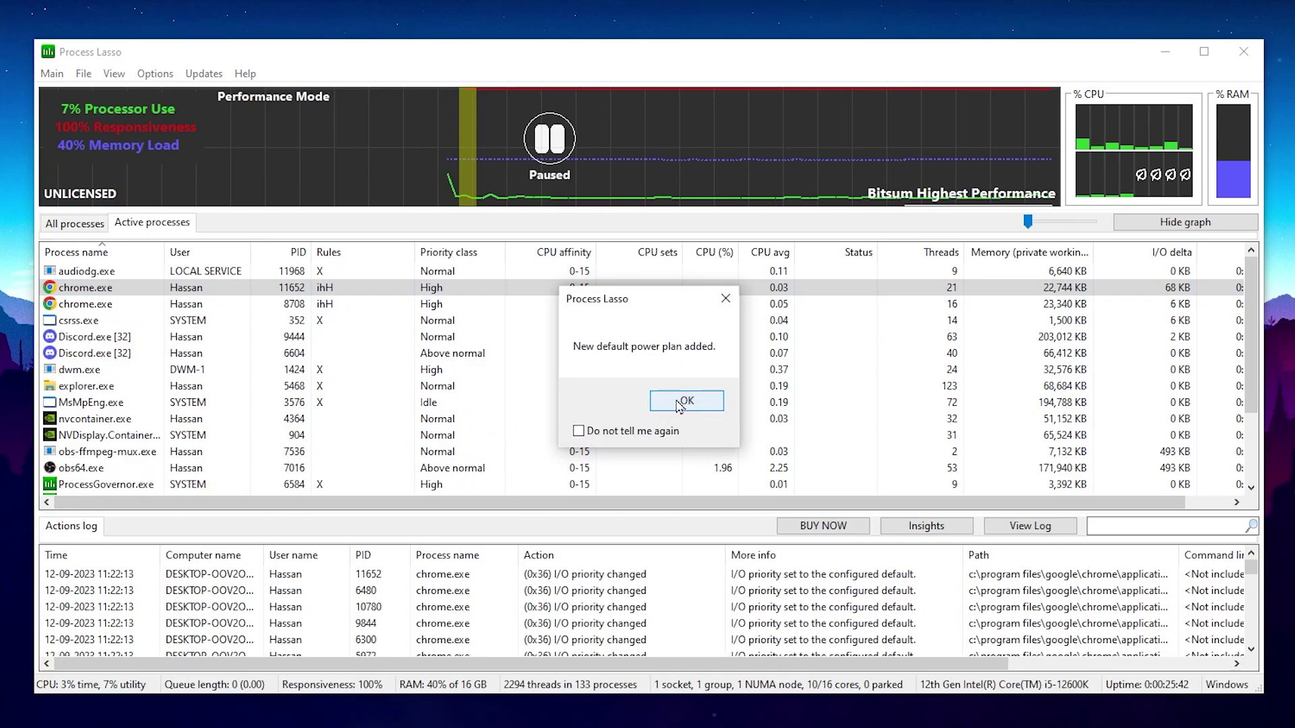
click(687, 402)
Step: Disable IdleSaver for chrome.exe and close Process Lasso
right_click(64, 291)
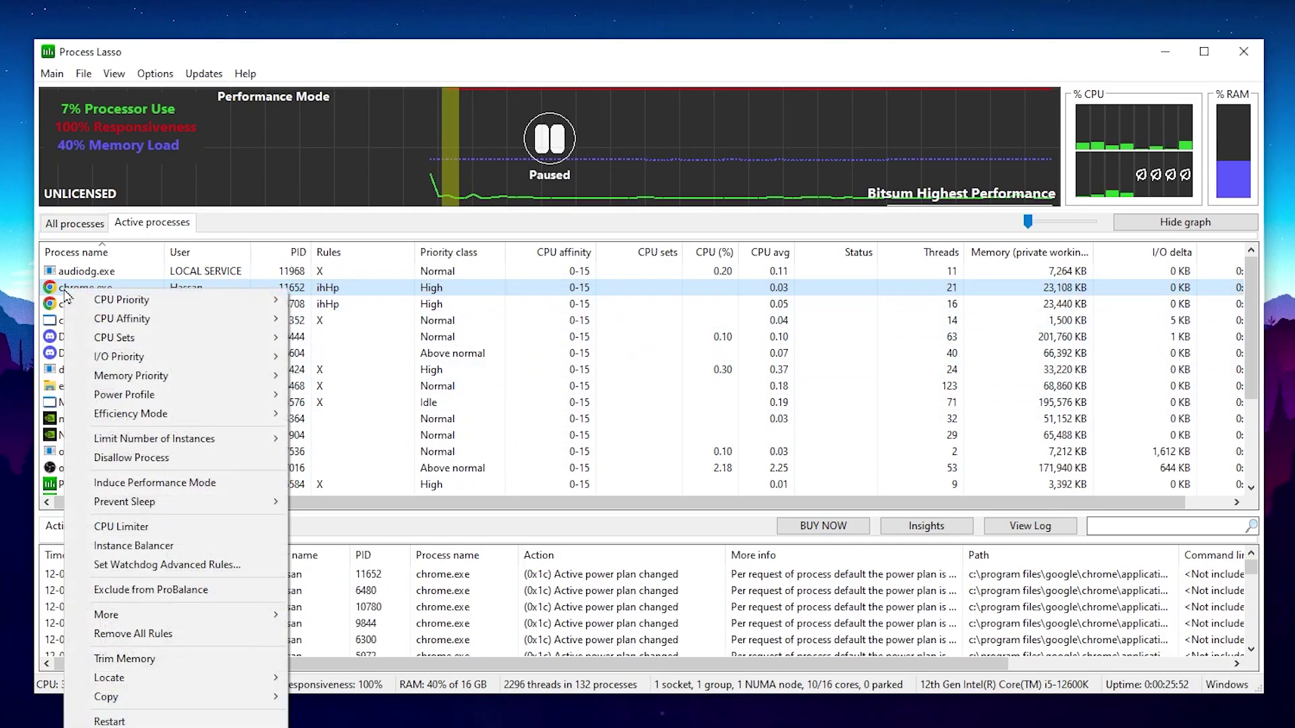
mouse_move(79, 300)
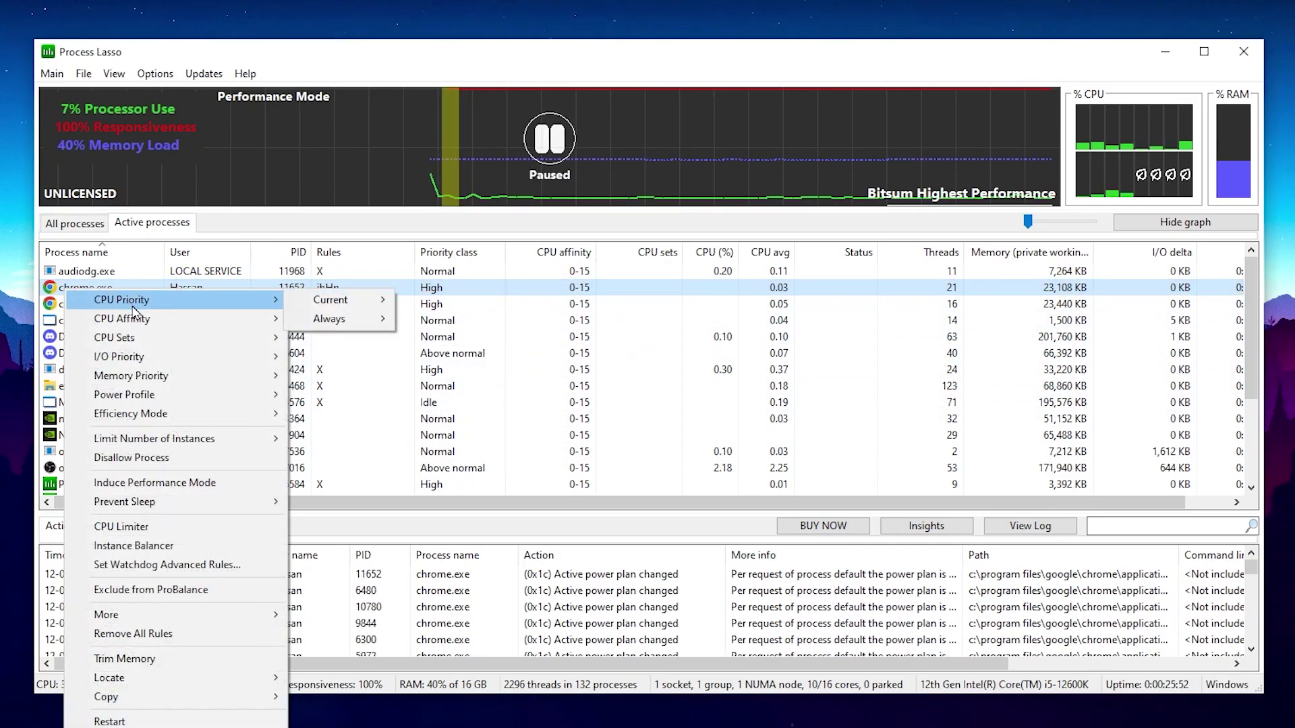
mouse_move(161, 617)
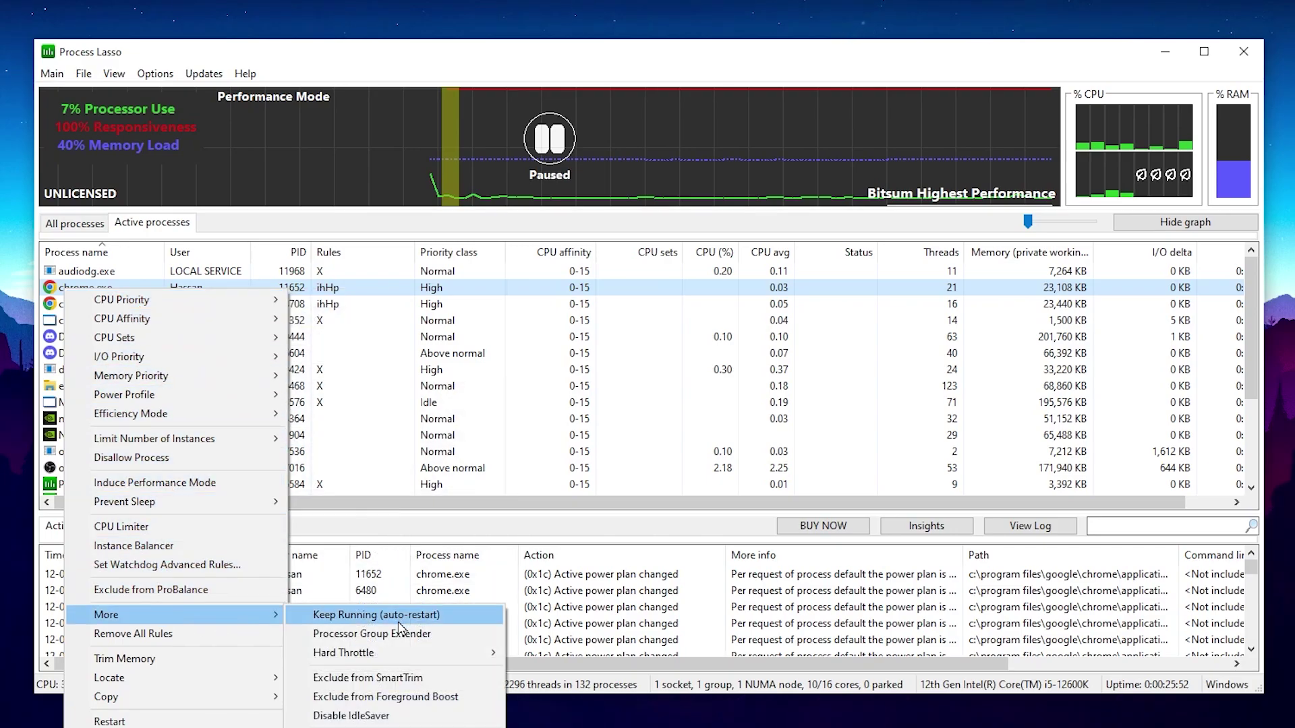
click(341, 717)
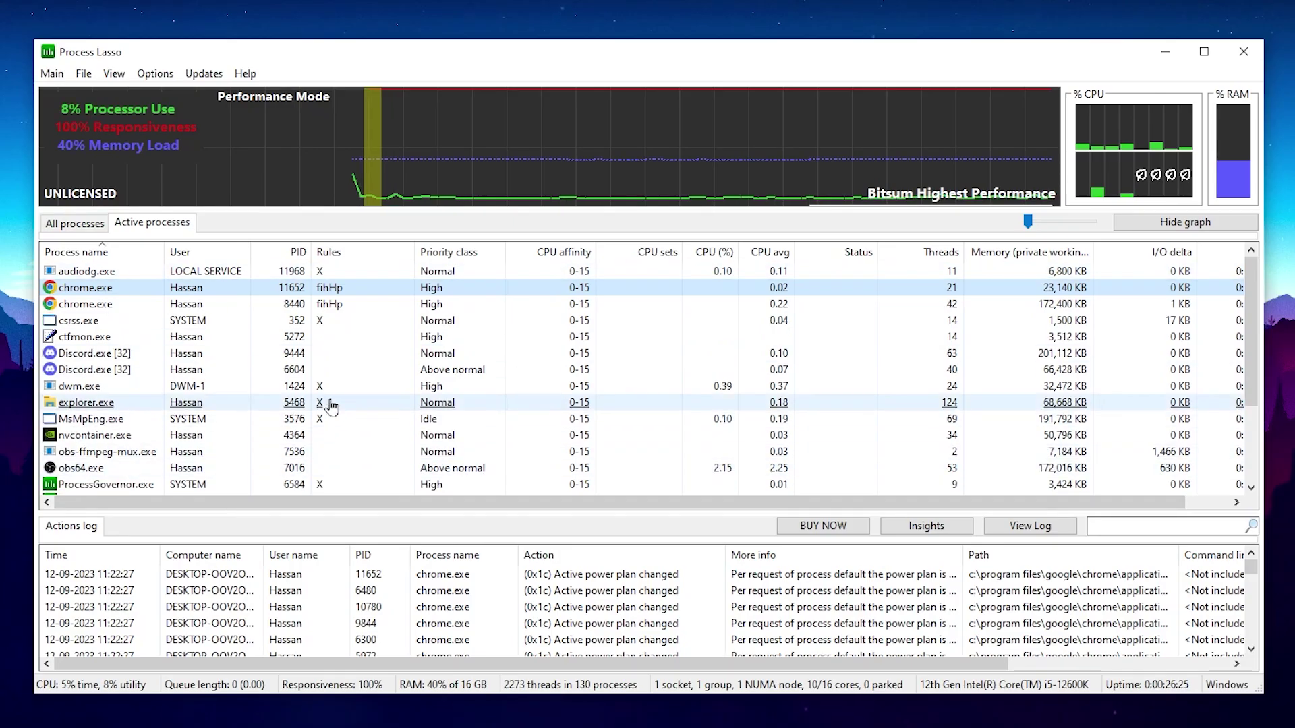
click(1243, 52)
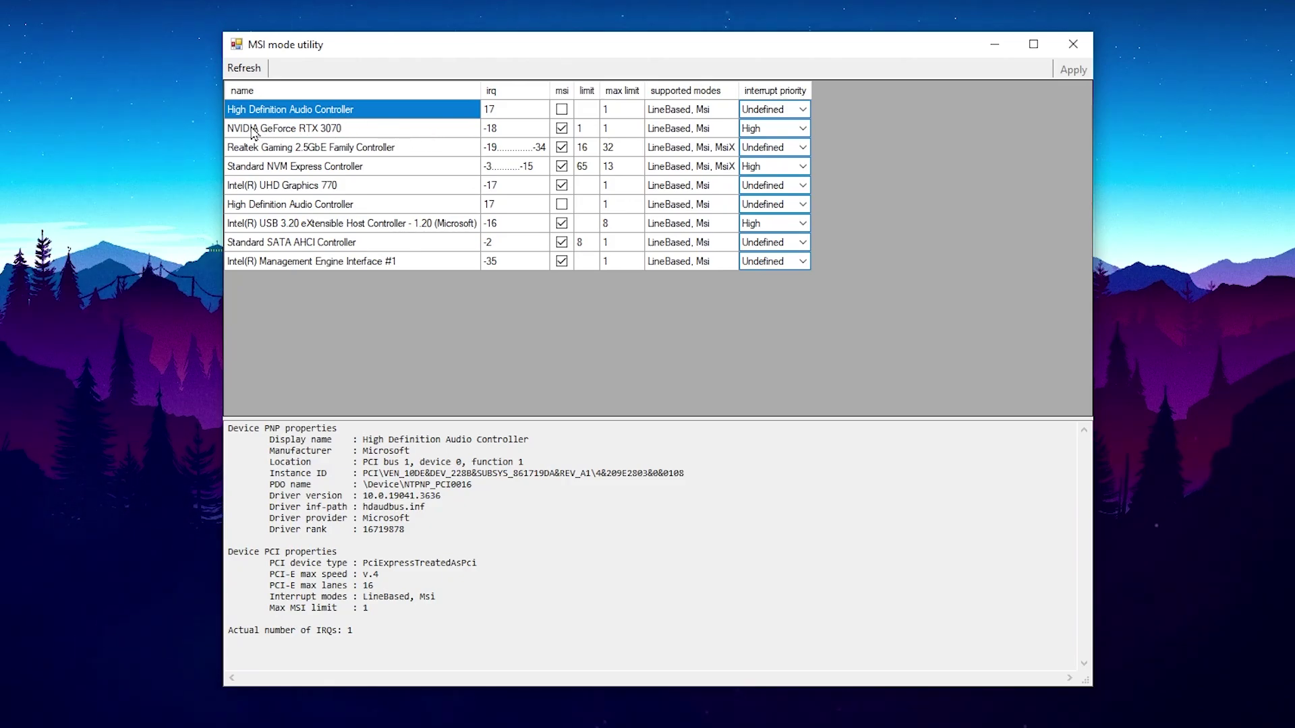
Step: Set the interrupt priority of the NVIDIA GeForce RTX 3070 to High in MSI mode utility
click(286, 130)
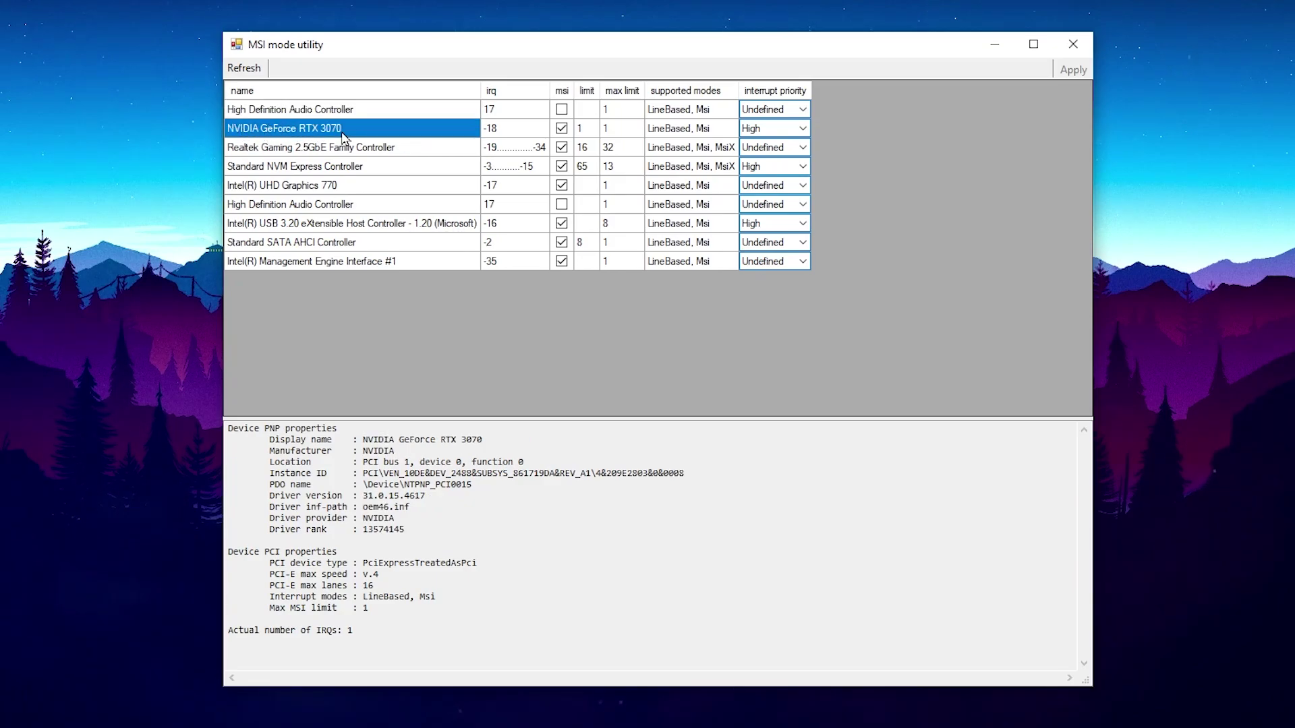
mouse_move(779, 96)
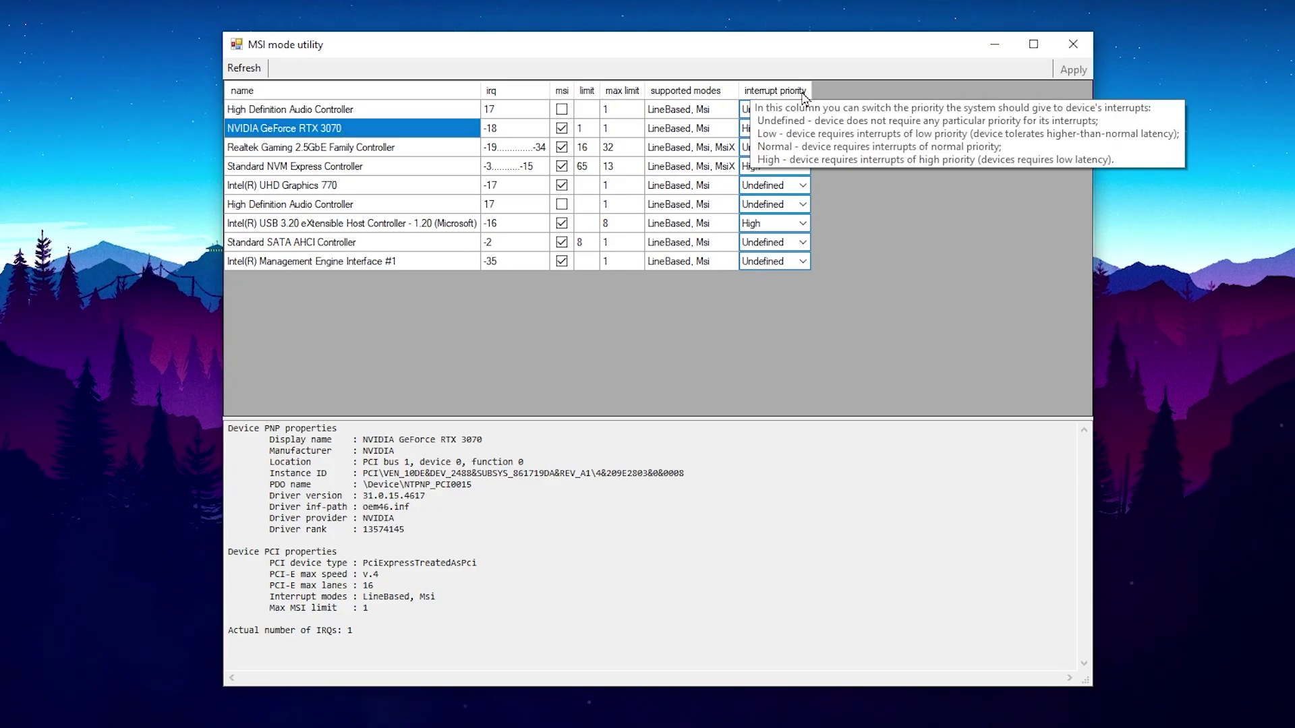
click(803, 128)
click(802, 128)
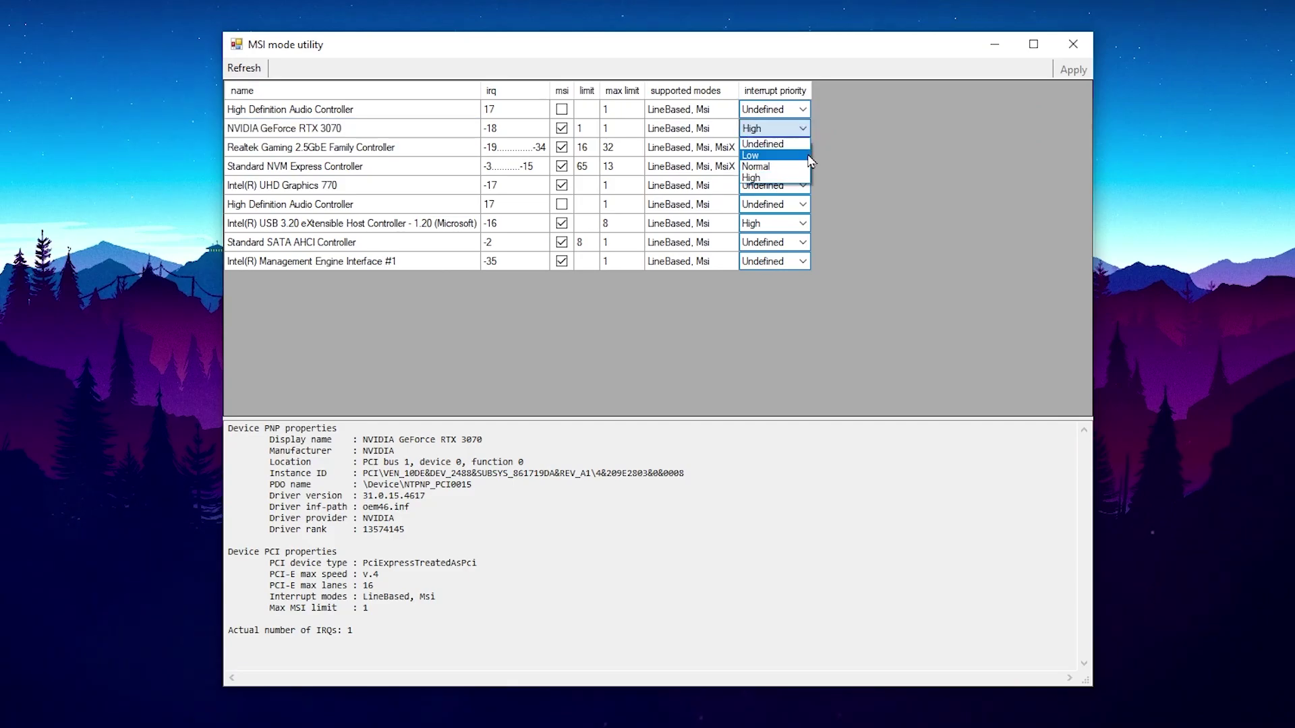
click(746, 179)
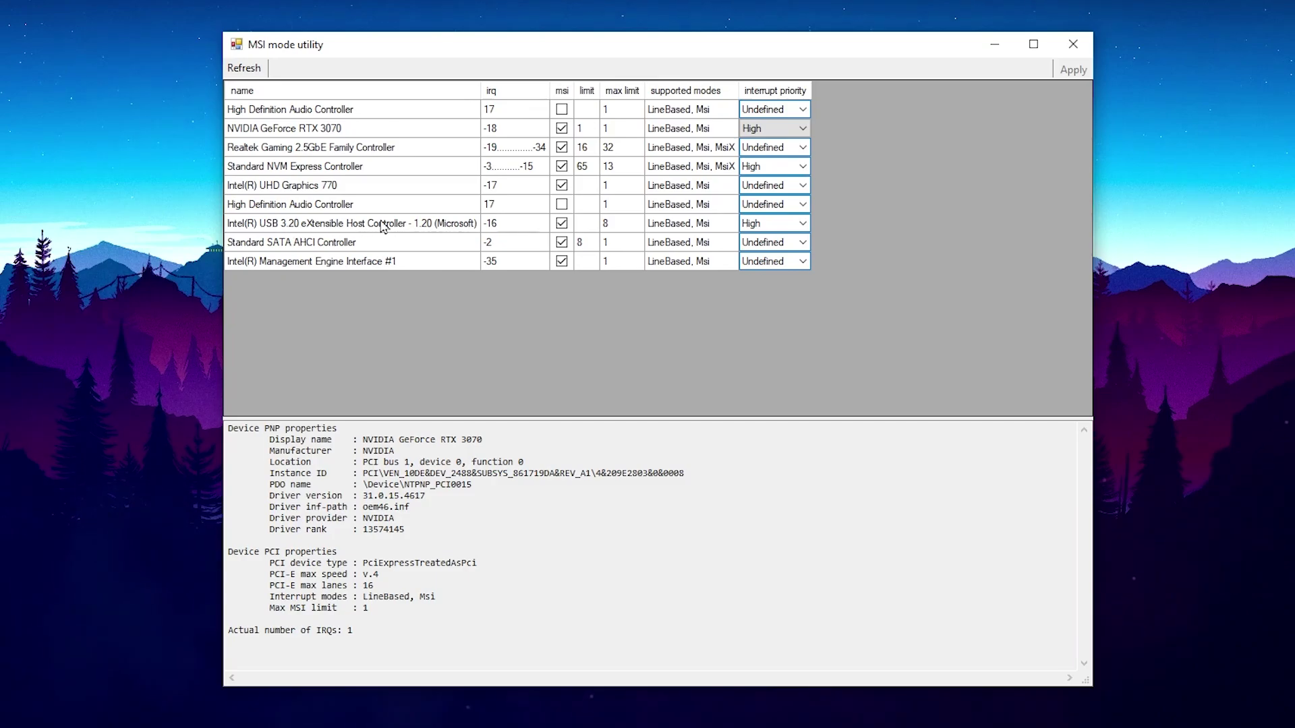
Step: Set the interrupt priority of the Intel USB 3.20 eXtensible Host Controller to High and close the utility
click(459, 227)
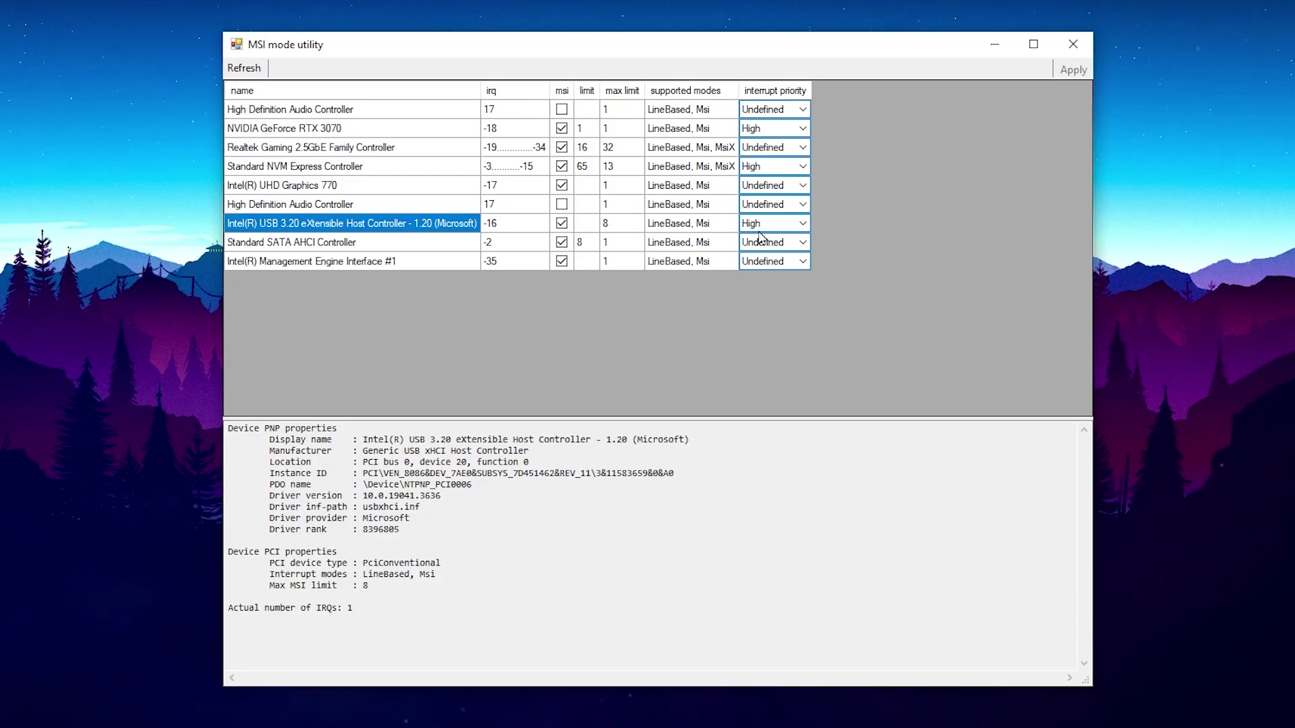
click(803, 228)
click(806, 265)
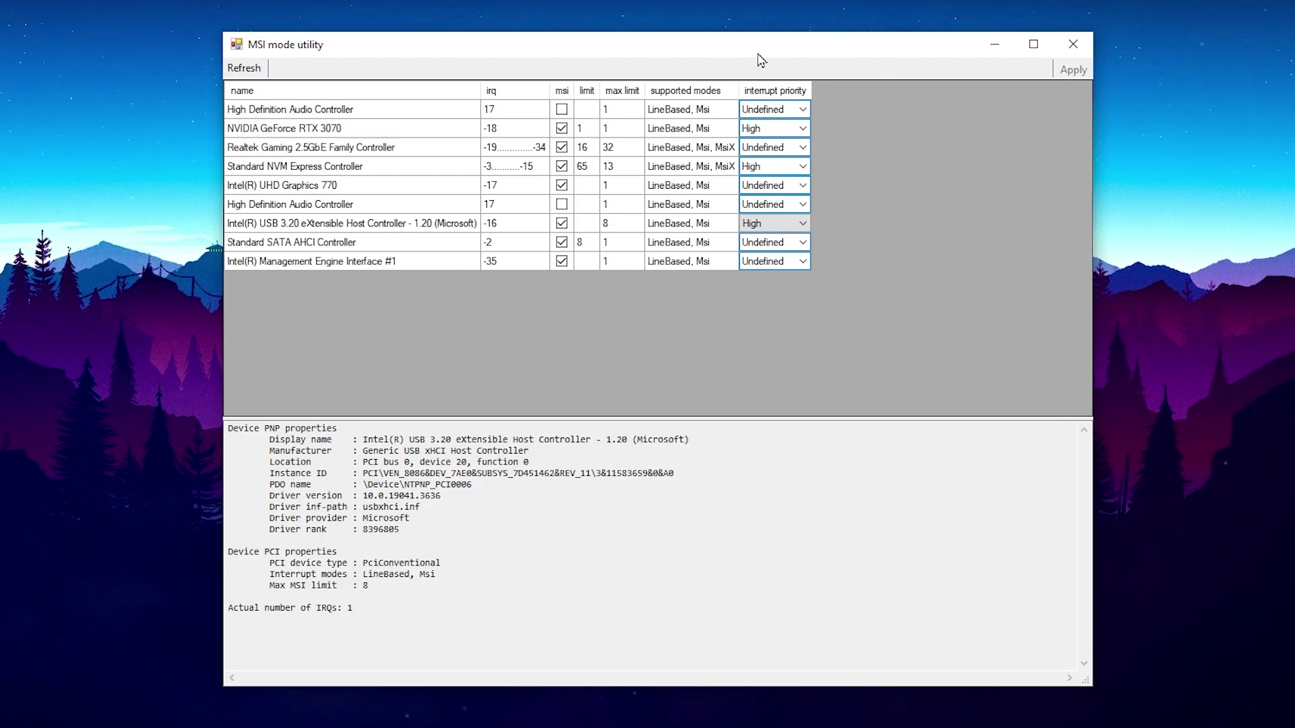
click(1073, 44)
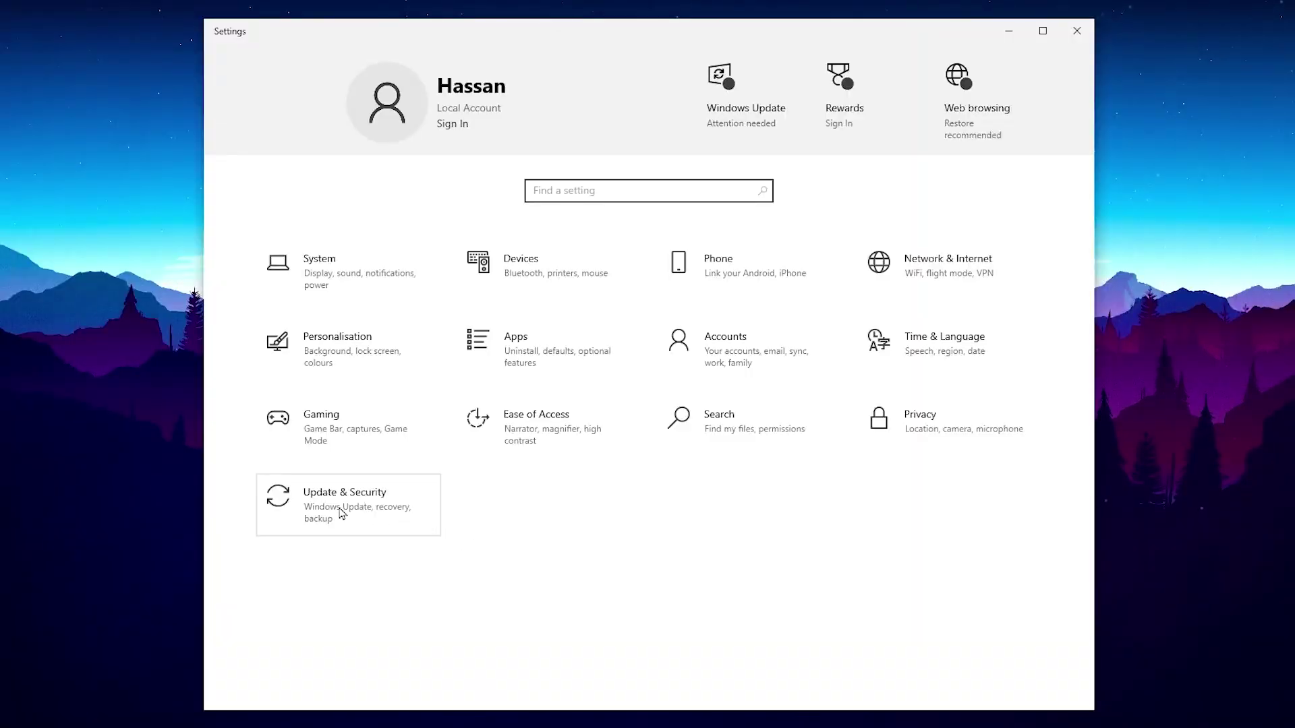
Step: Download the pending Microsoft Defender update in the Windows Update settings and check the Delivery Optimisation option for downloads from other PCs
click(331, 506)
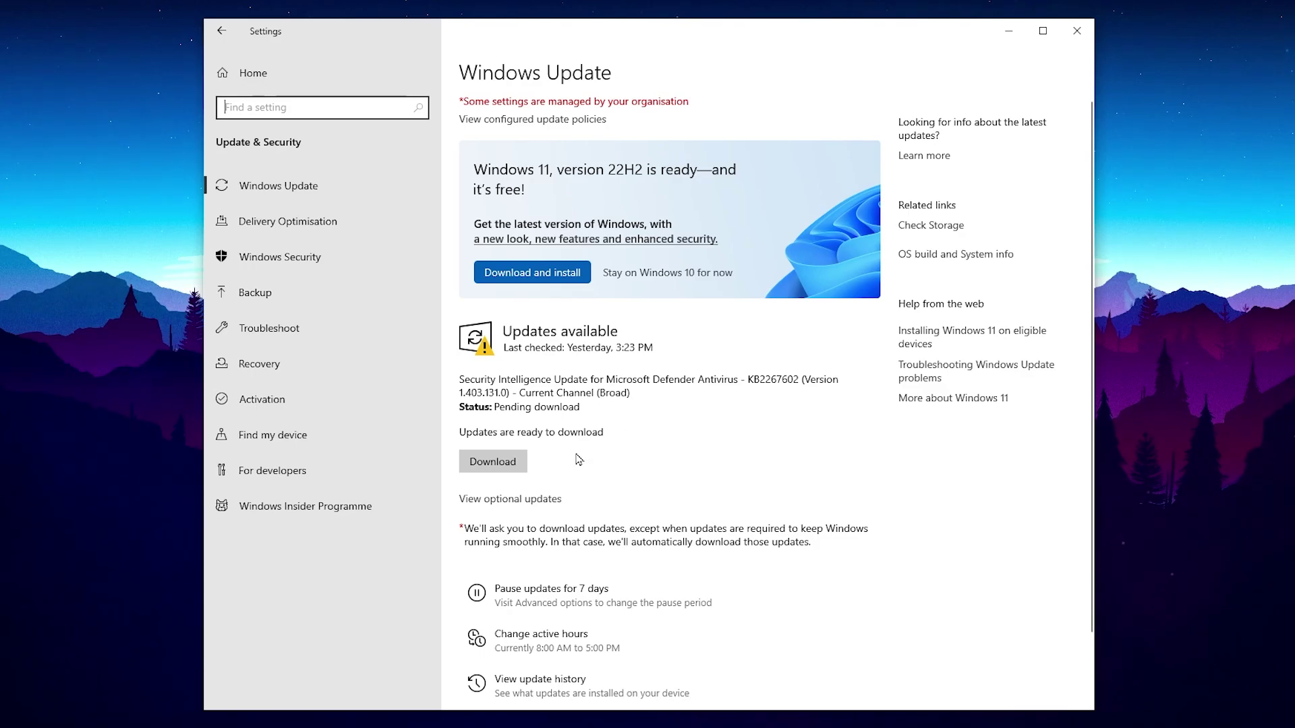
click(518, 462)
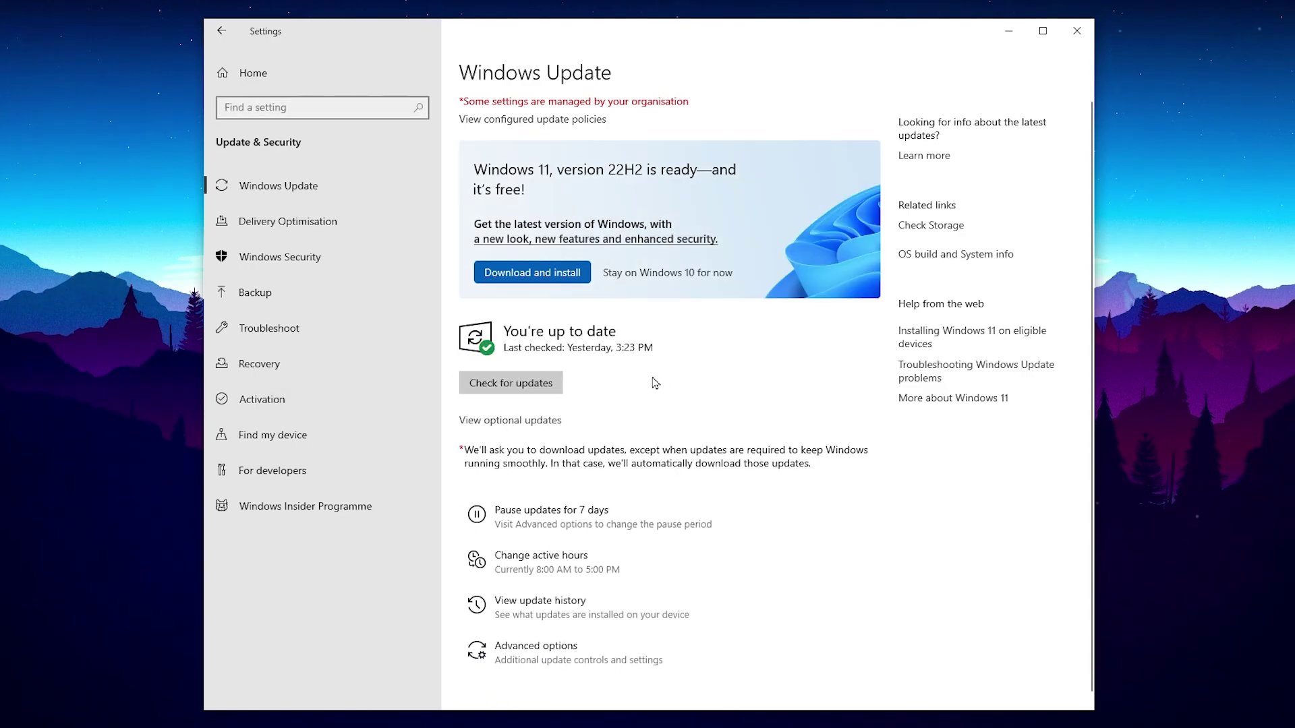
click(287, 221)
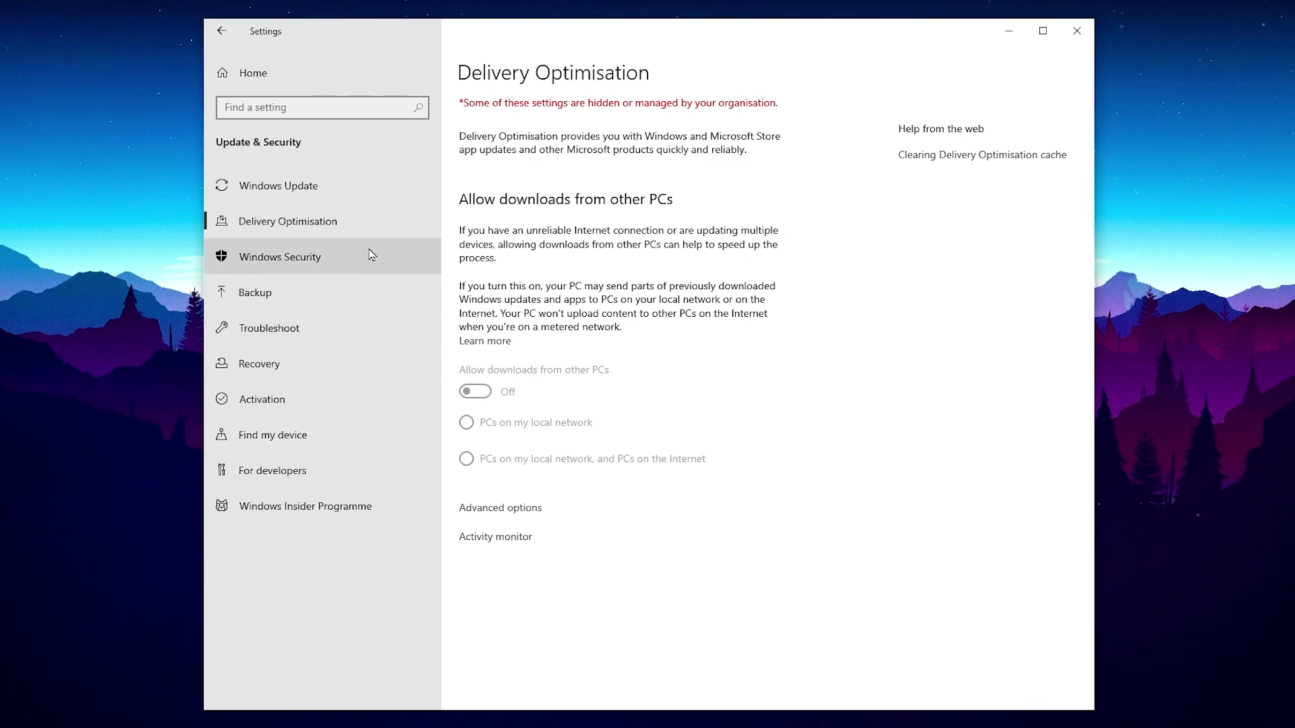
Step: Review the Privacy settings for General, Speech, Diagnostics & feedback and Background apps
click(265, 79)
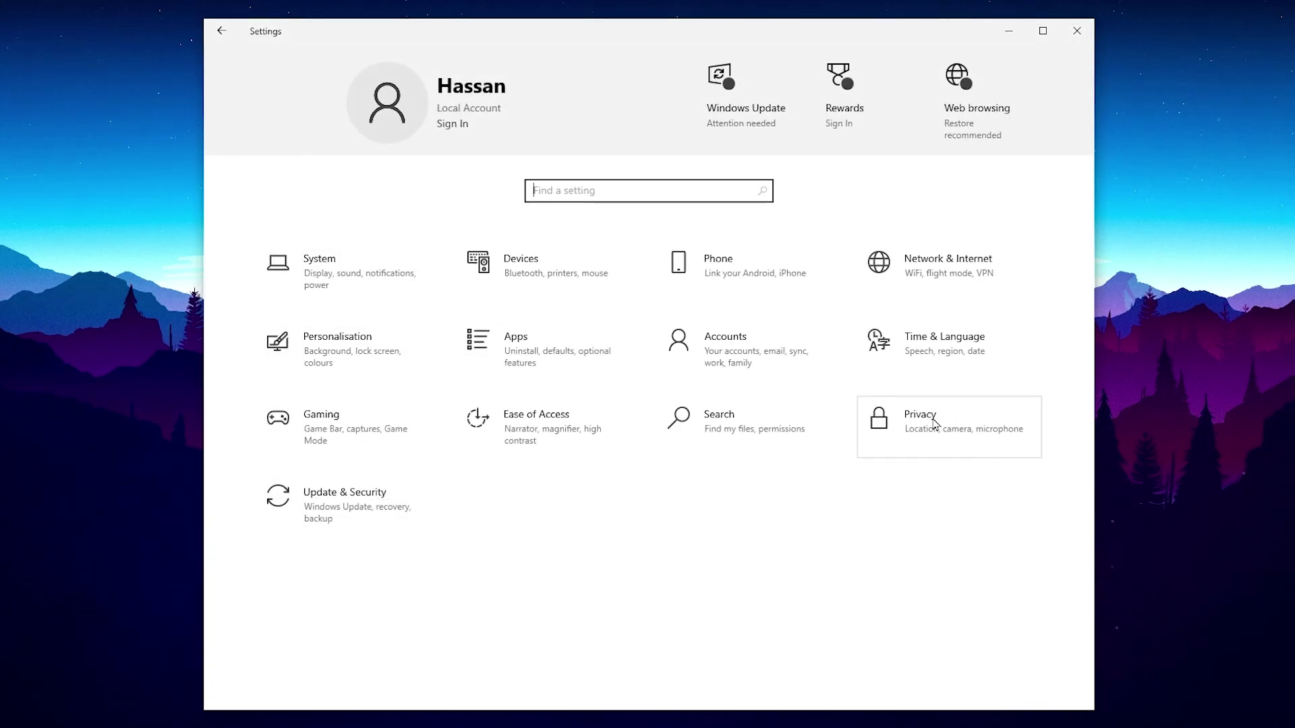
click(969, 431)
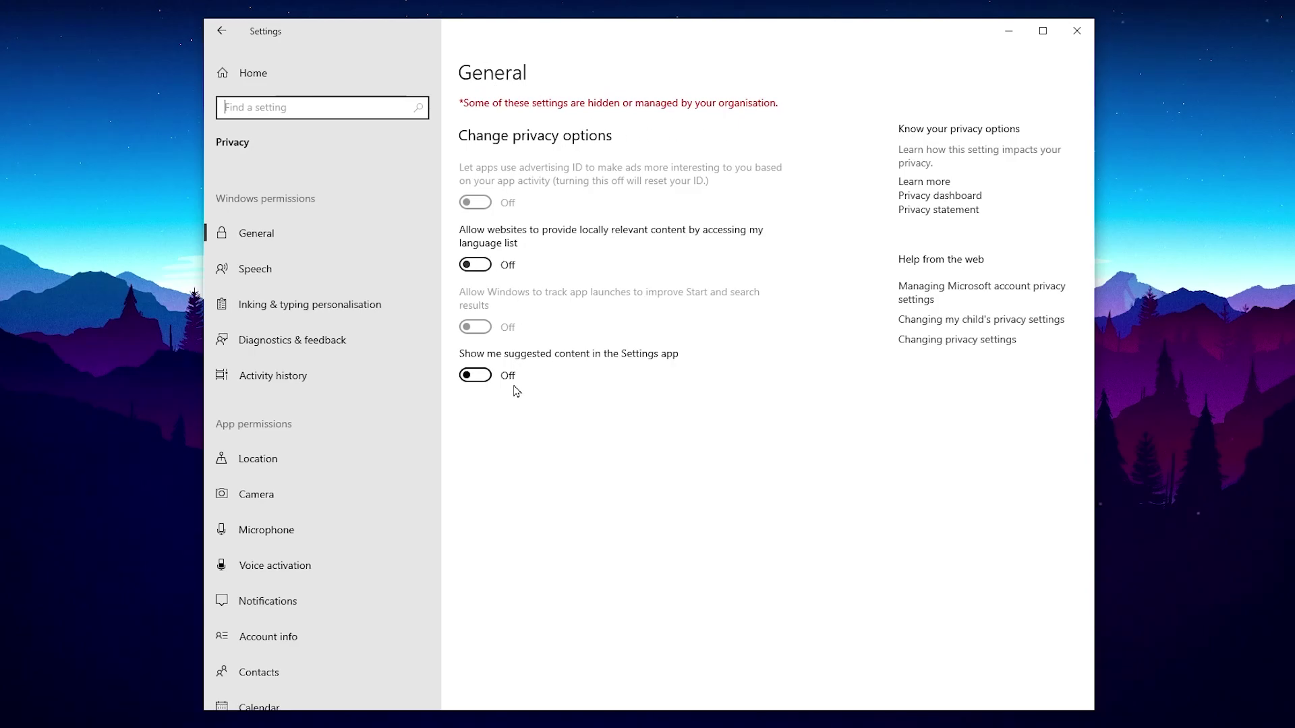
click(245, 267)
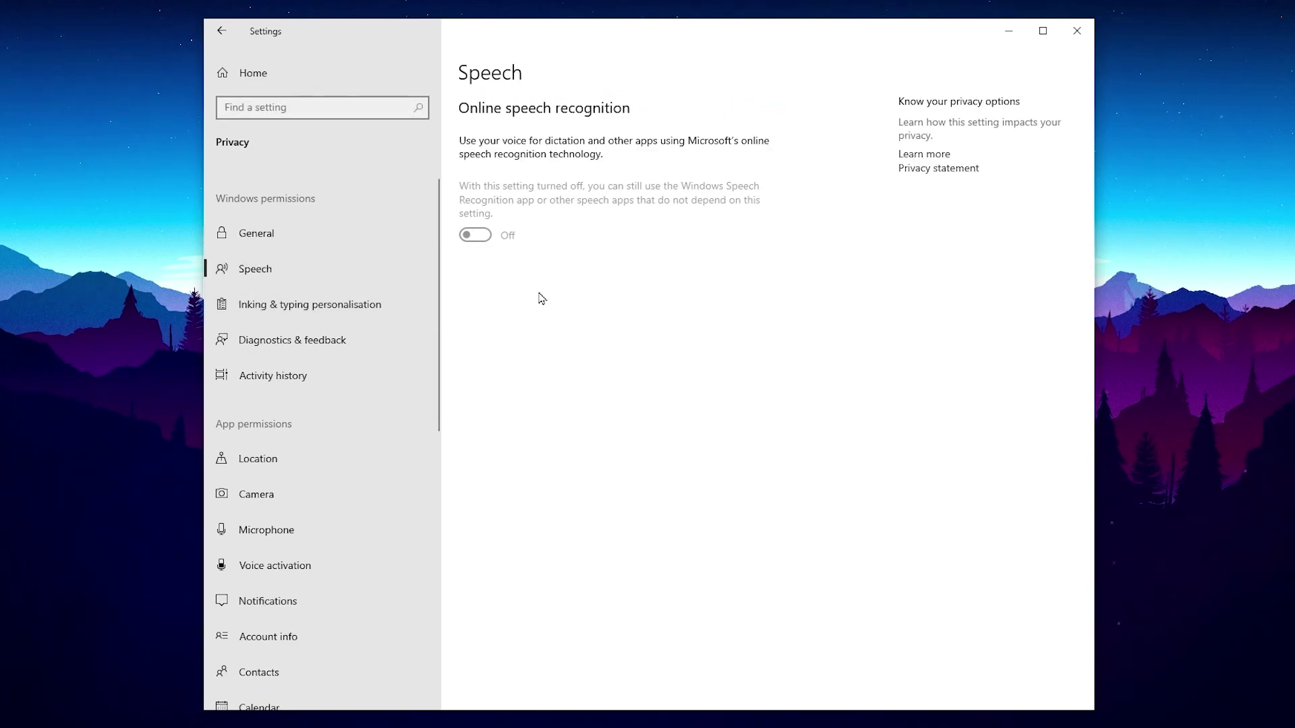
click(283, 344)
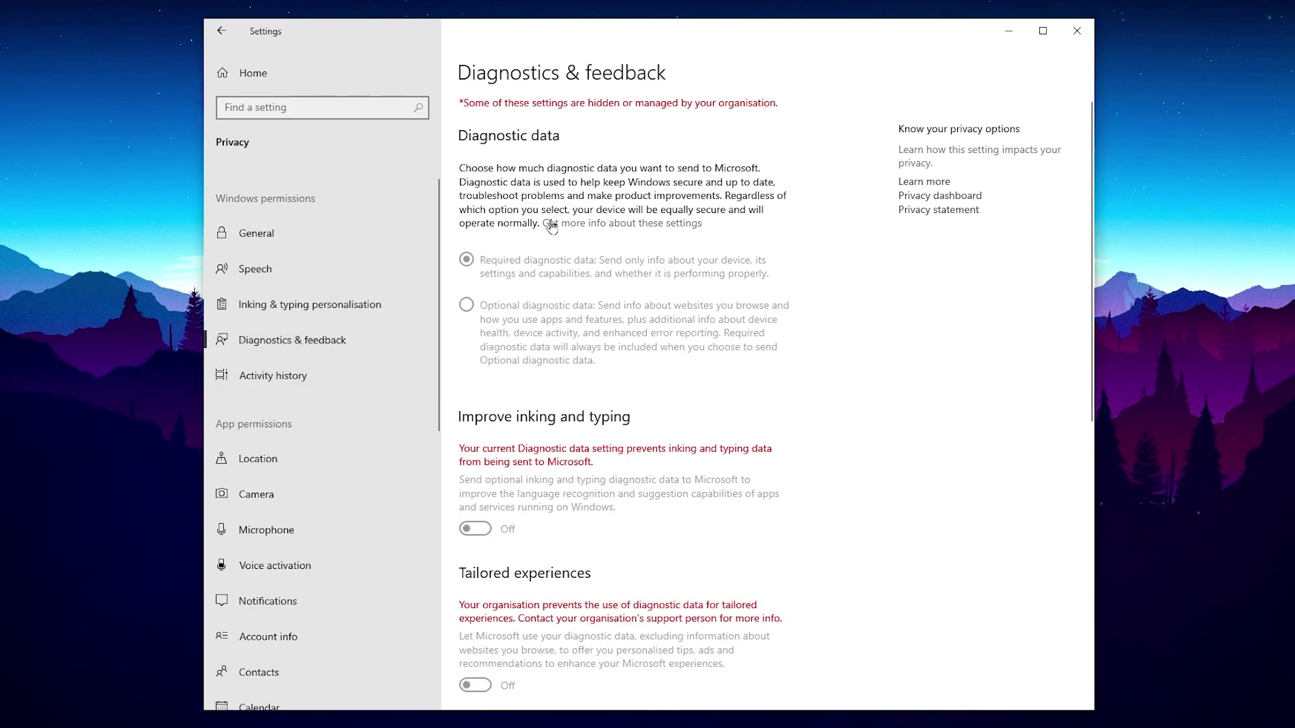
scroll(580, 317, down, 4)
scroll(580, 317, down, 5)
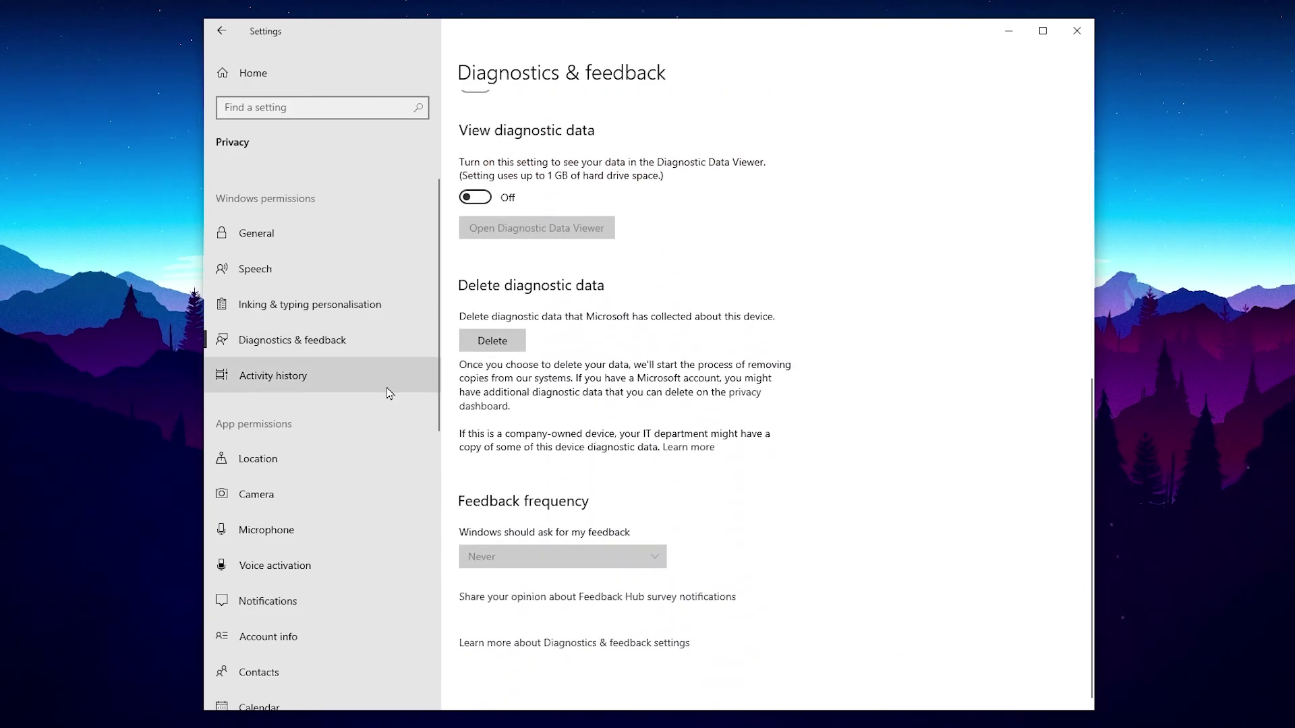
scroll(418, 365, down, 4)
scroll(419, 364, down, 4)
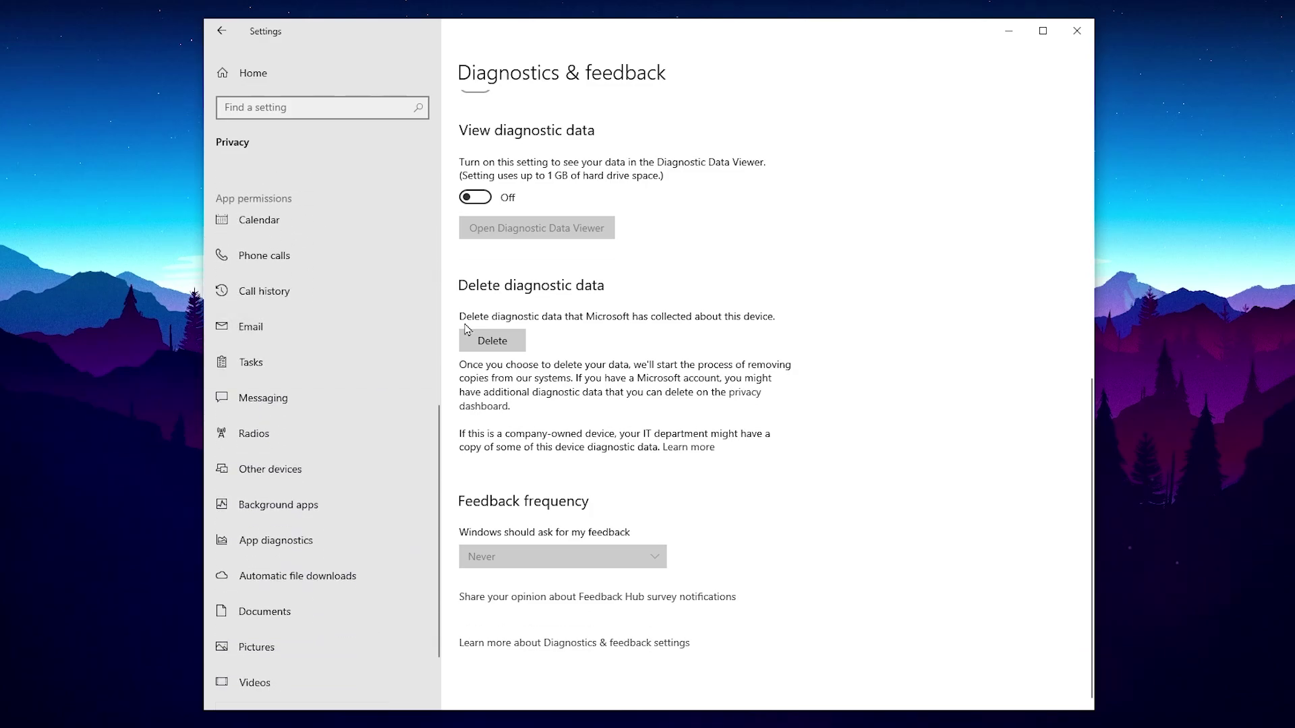
click(285, 513)
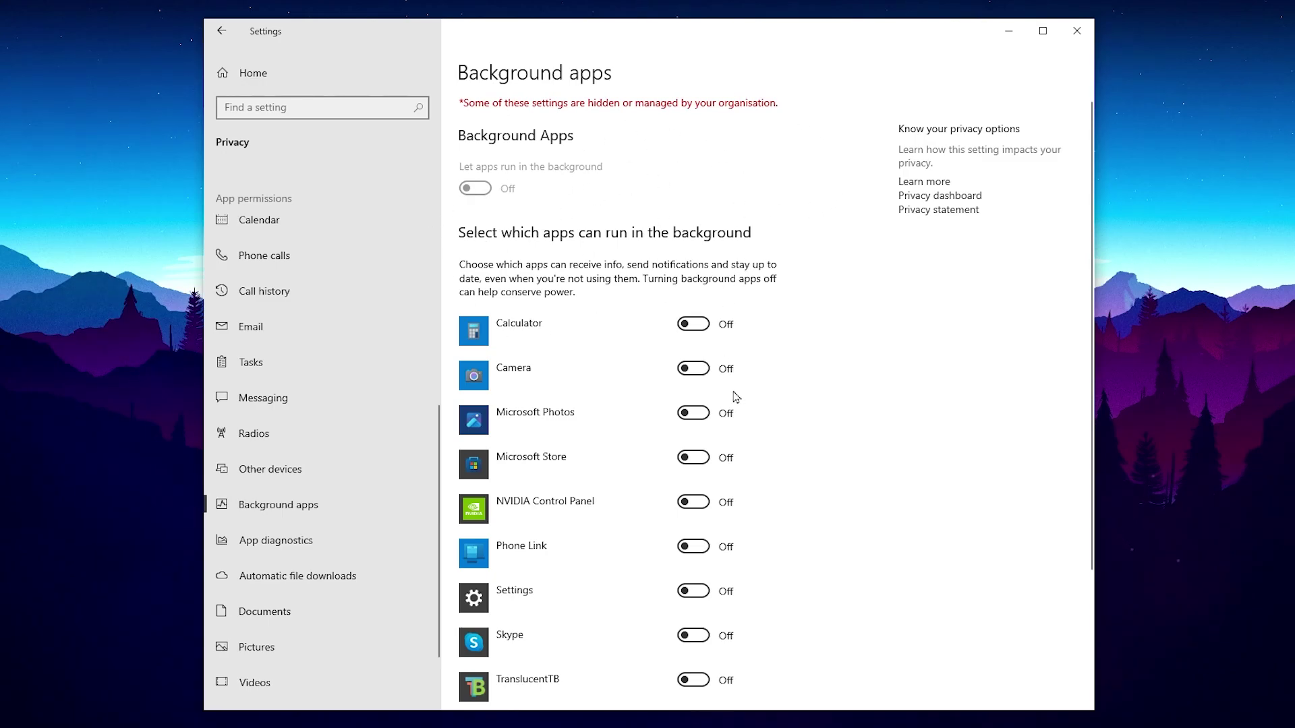
Step: Review the Game Bar and Game Mode settings, and check GPU scheduling, variable refresh rate and per-app performance preferences in Graphics settings
click(297, 75)
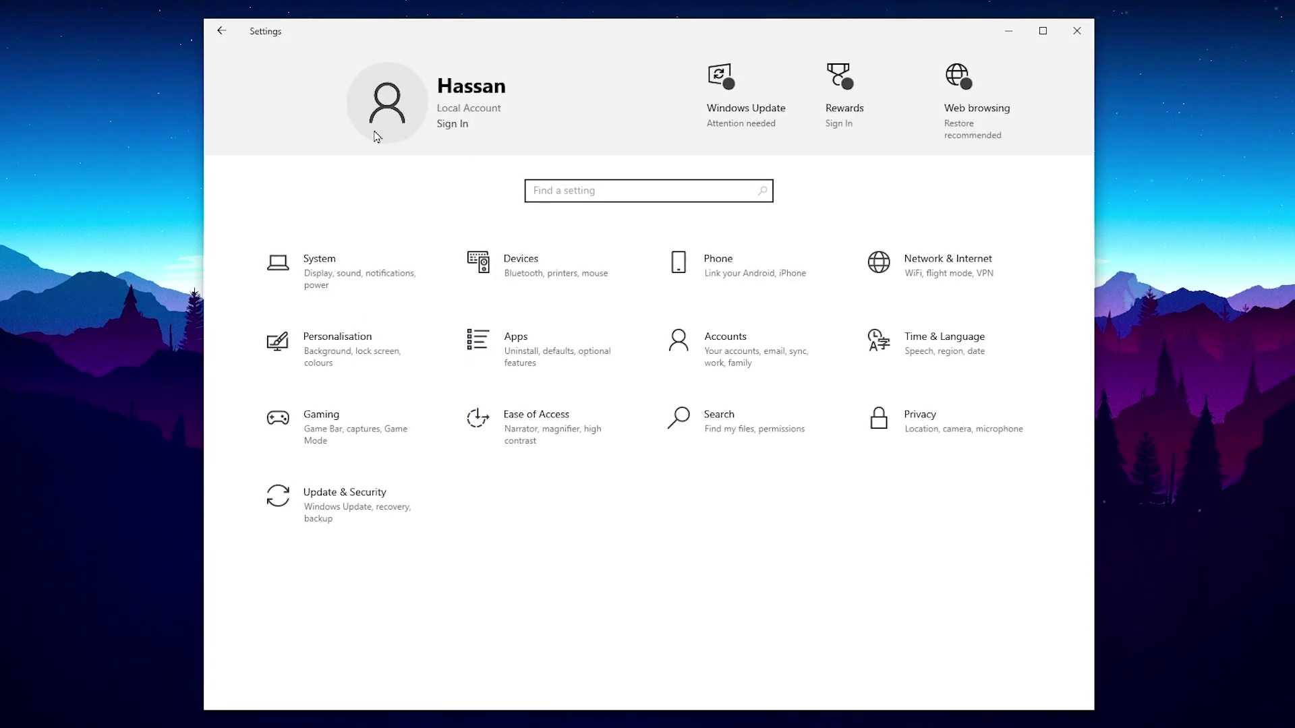
click(329, 435)
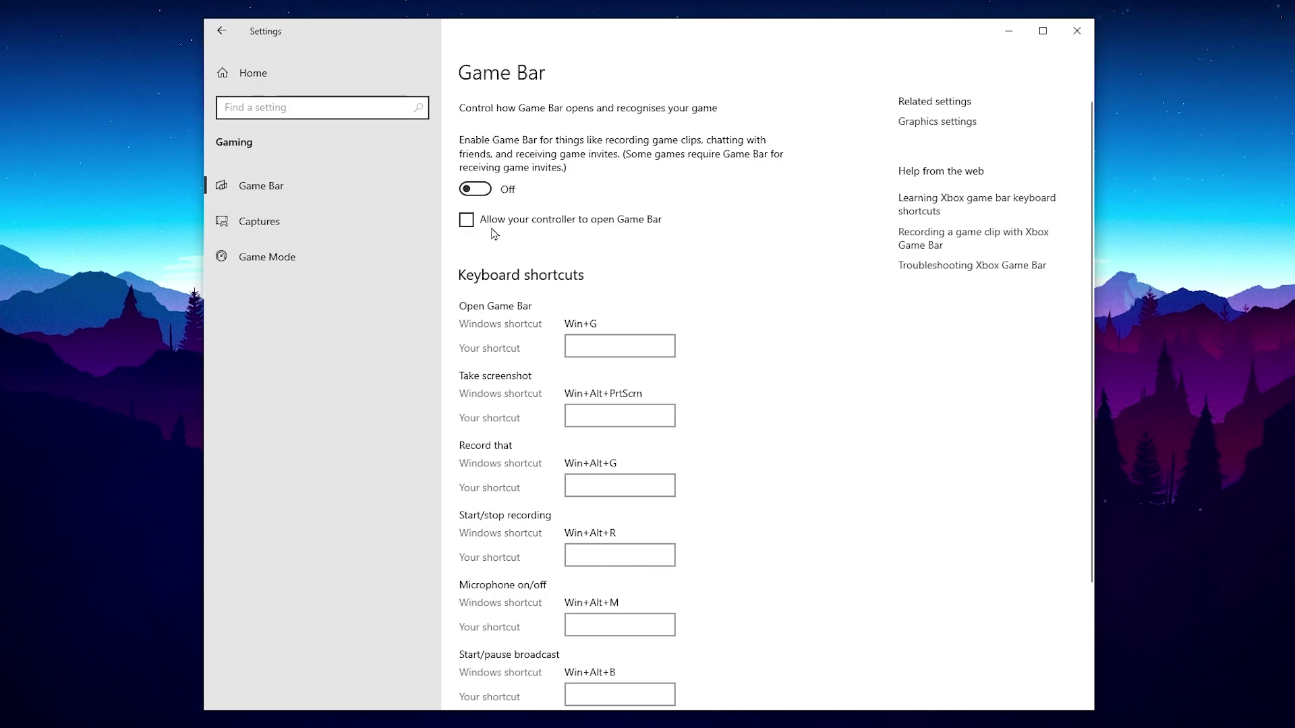
click(245, 269)
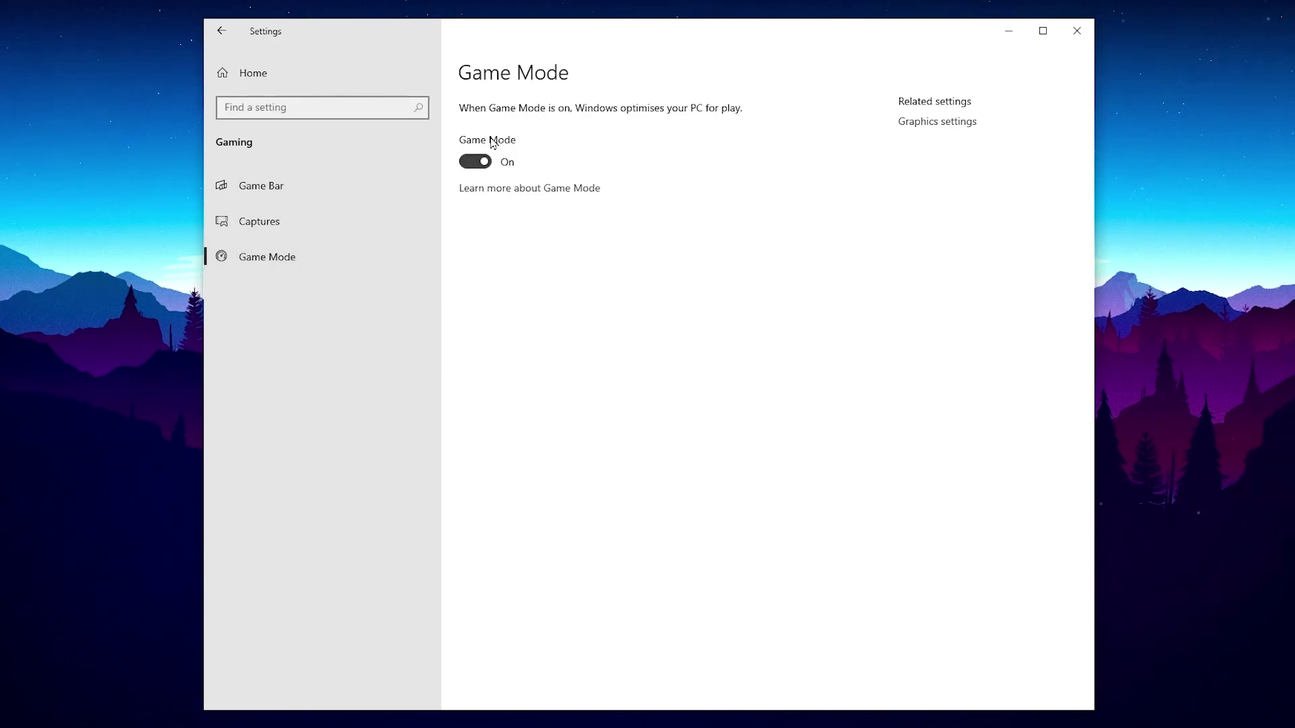
click(925, 125)
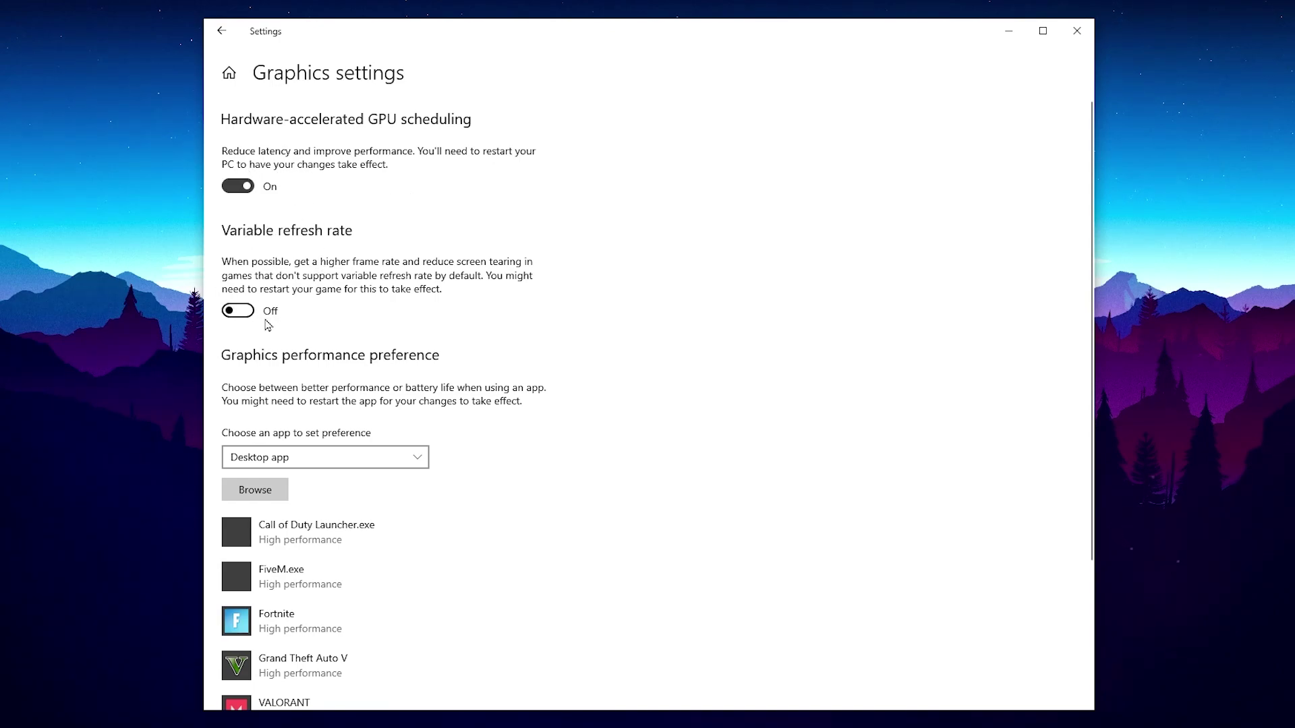
scroll(259, 343, down, 5)
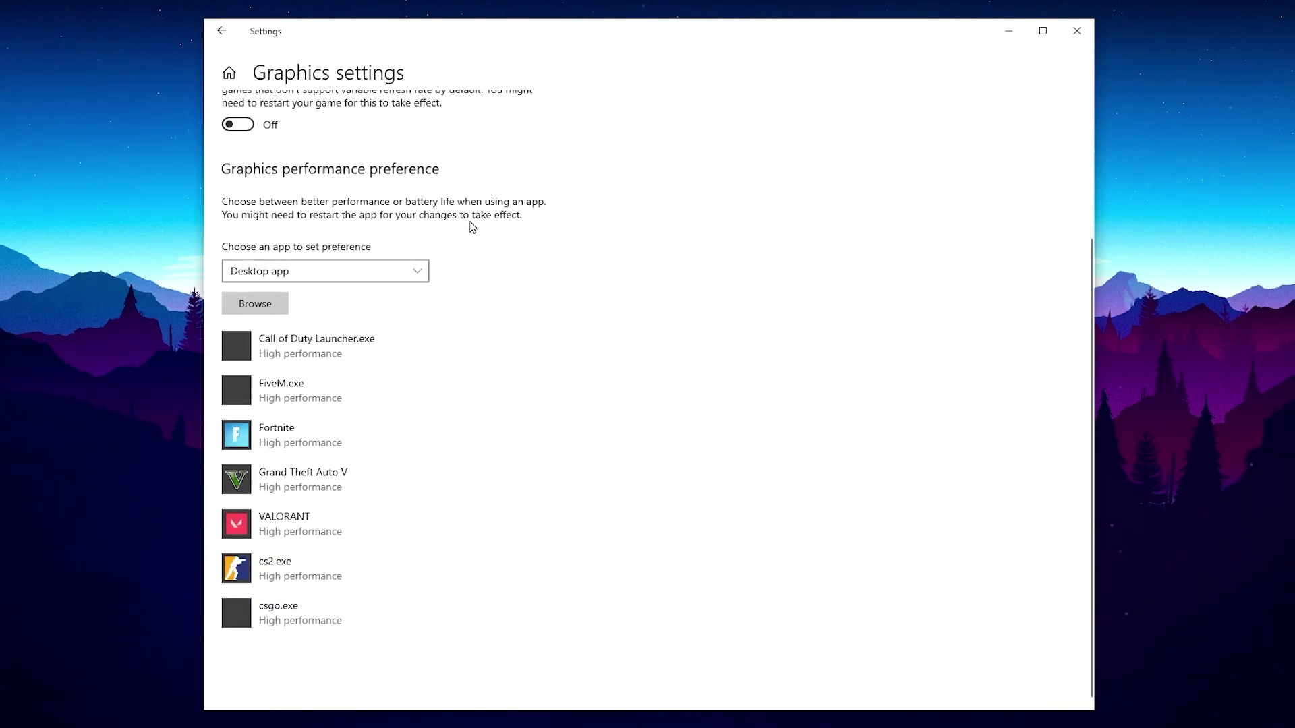
Step: Try to add FortniteClient-Win64-Shipping.exe from Fortnite's Win64 folder as a desktop app under the graphics performance preferences
click(260, 305)
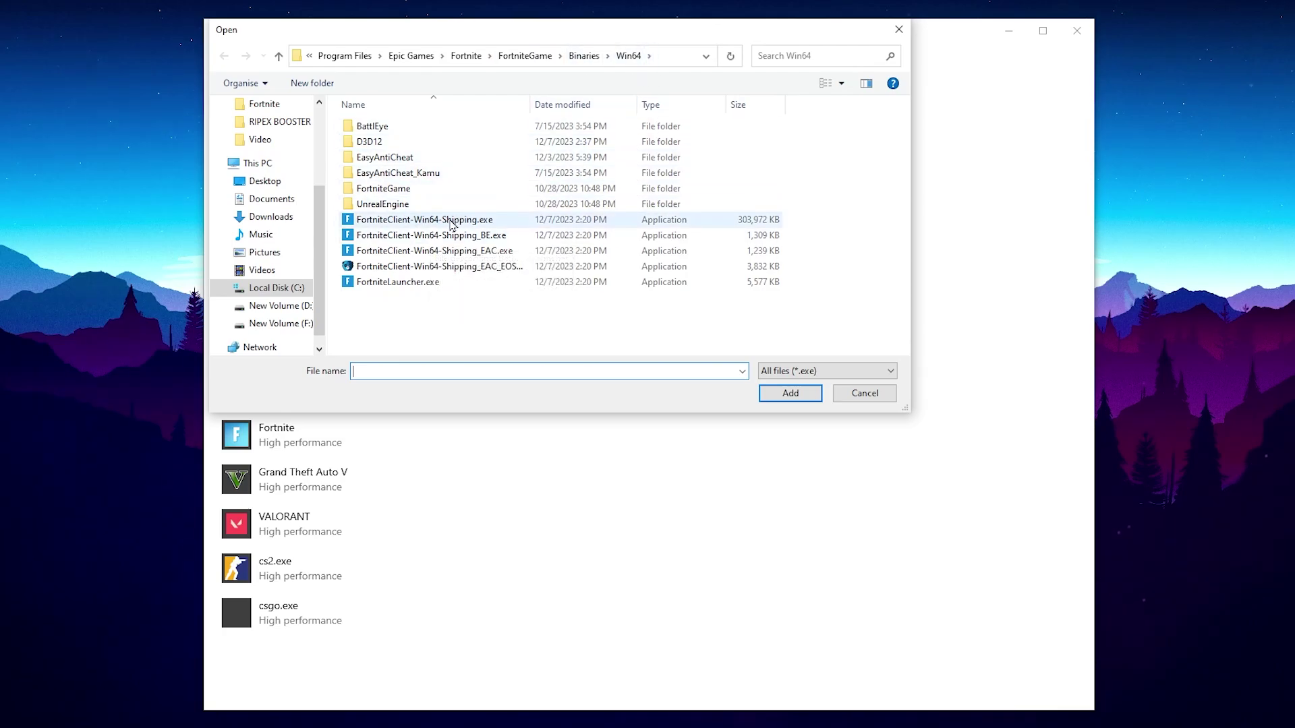
click(397, 225)
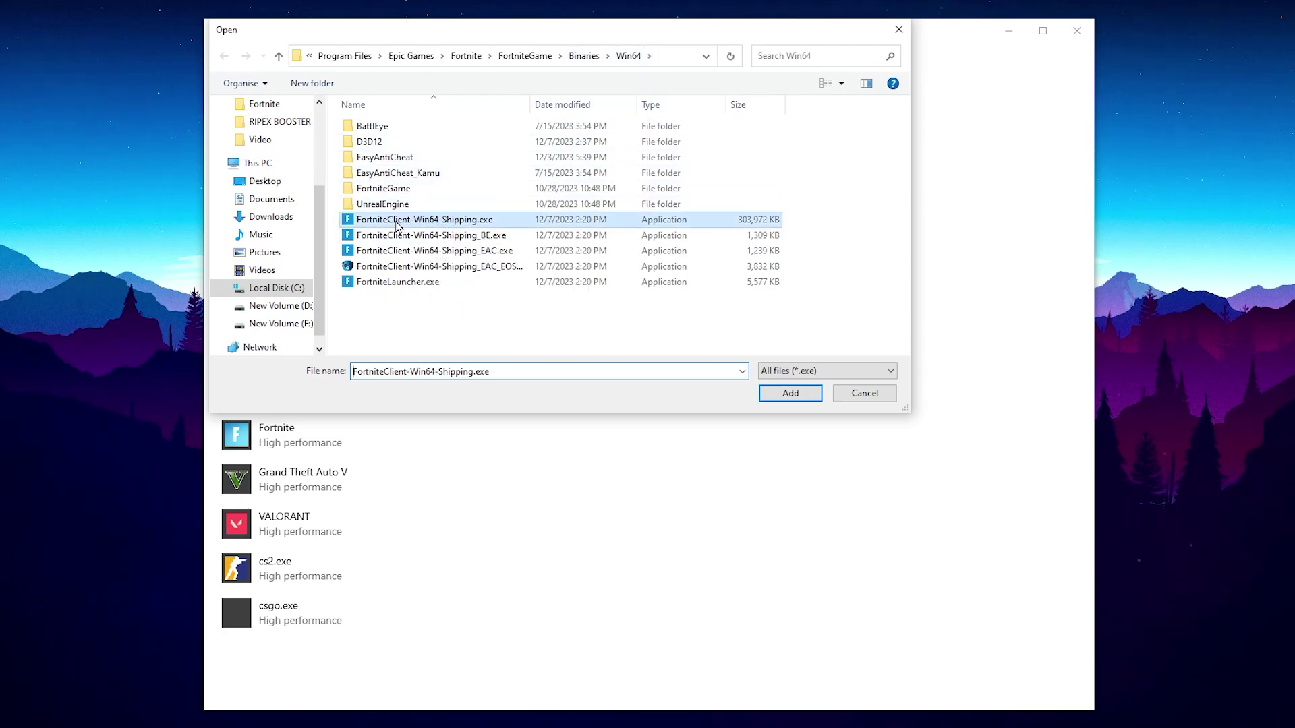
click(796, 394)
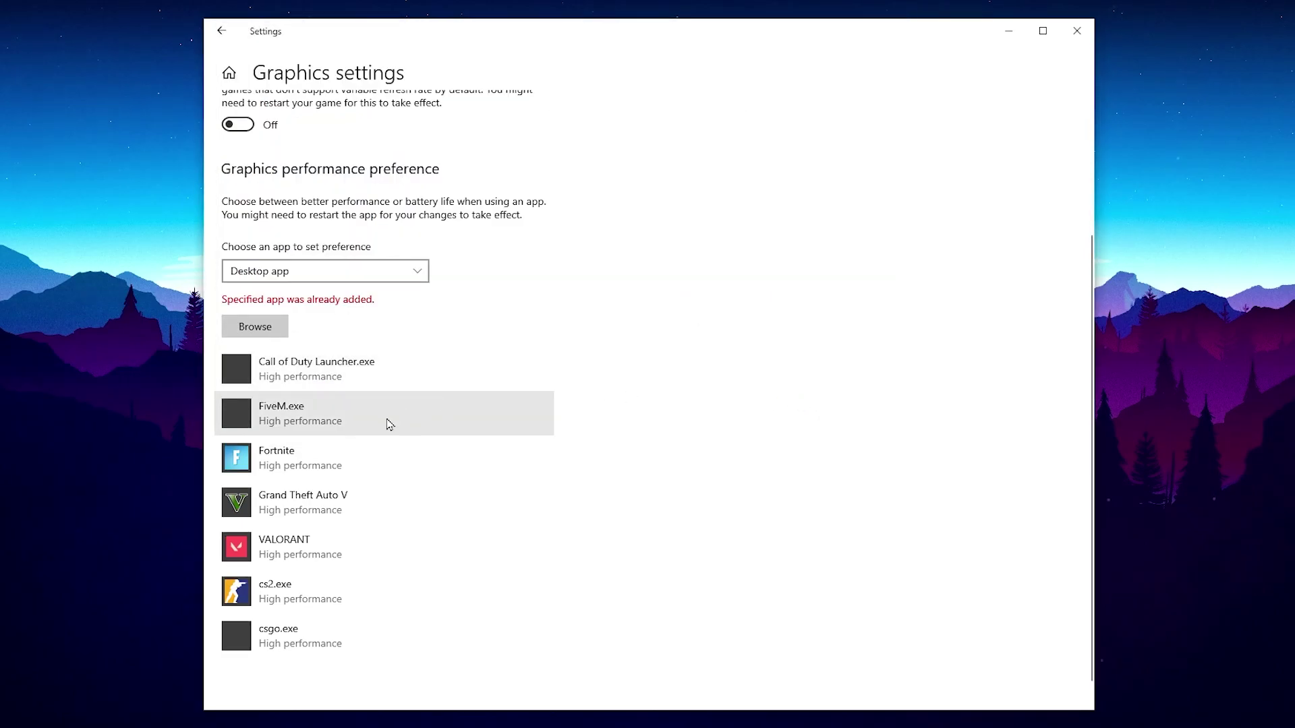
Step: Save Fortnite's graphics preference as High performance and close the Settings window
click(317, 470)
click(439, 532)
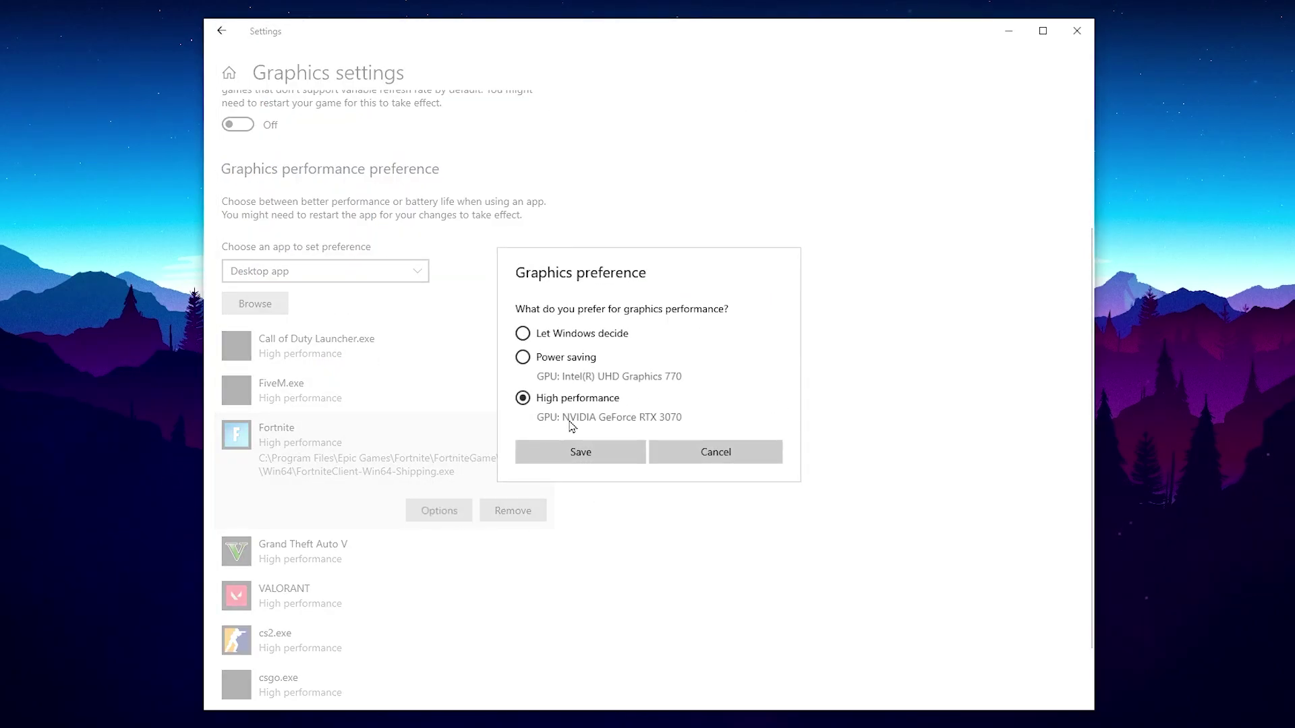
click(586, 456)
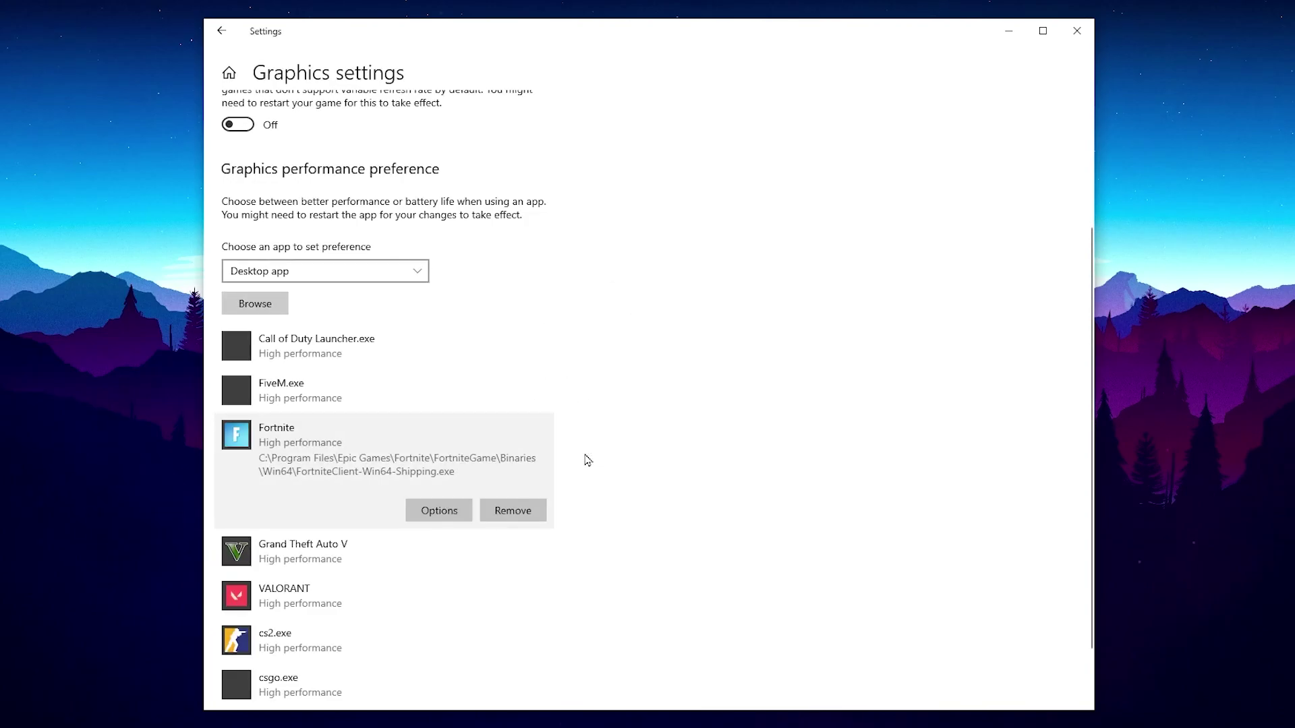
click(1077, 31)
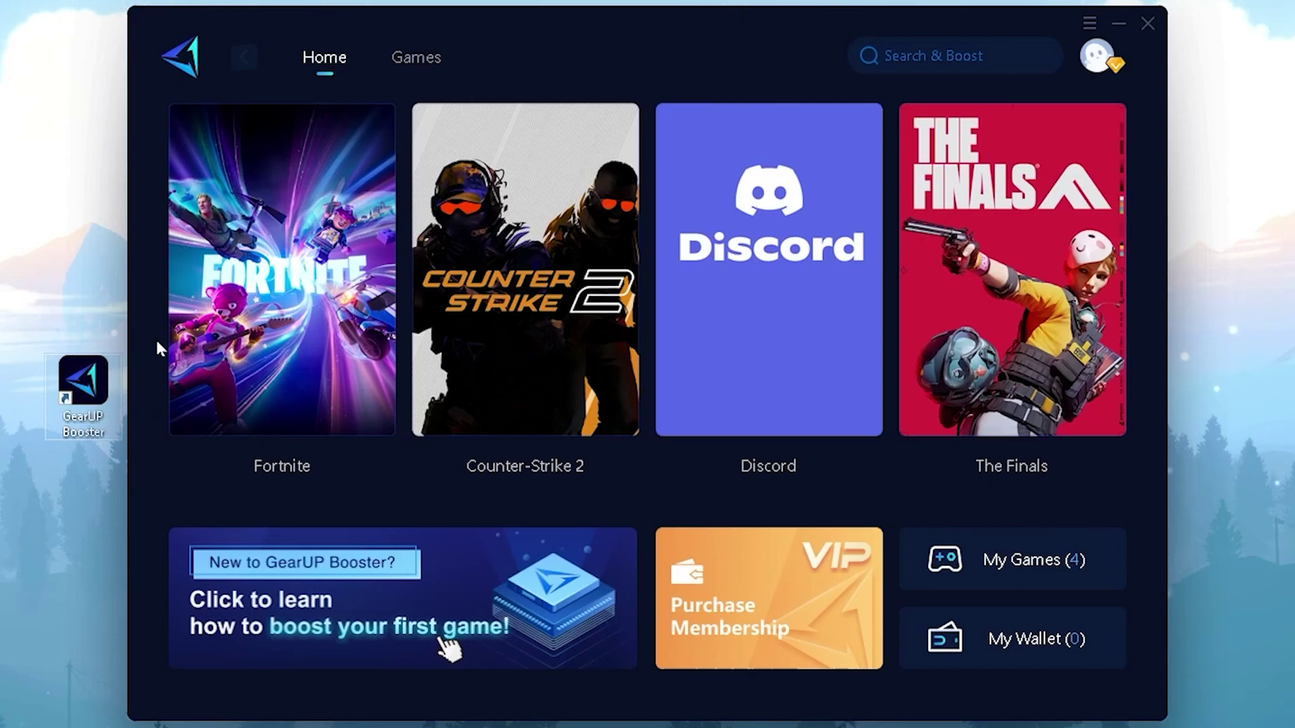
Step: Switch to GearUP Booster, start boosting Fortnite from the home page, and open the boost's server and node selection
mouse_move(306, 323)
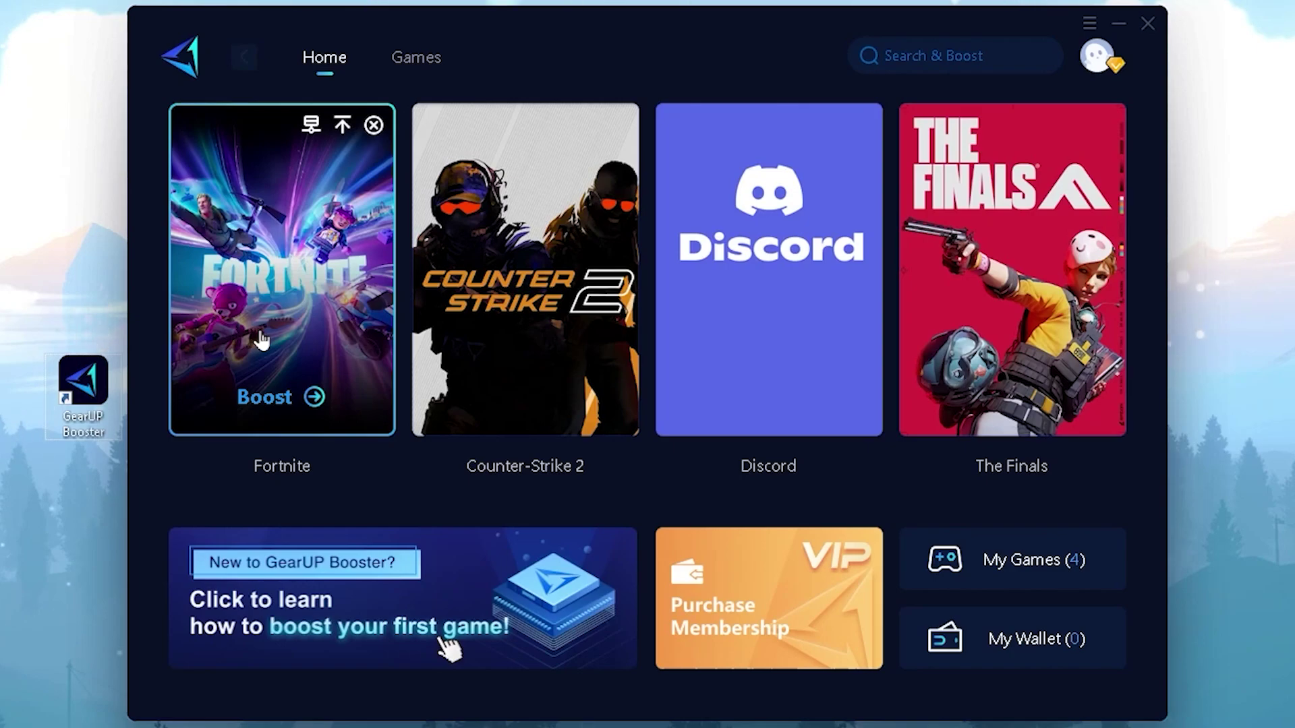
click(1105, 59)
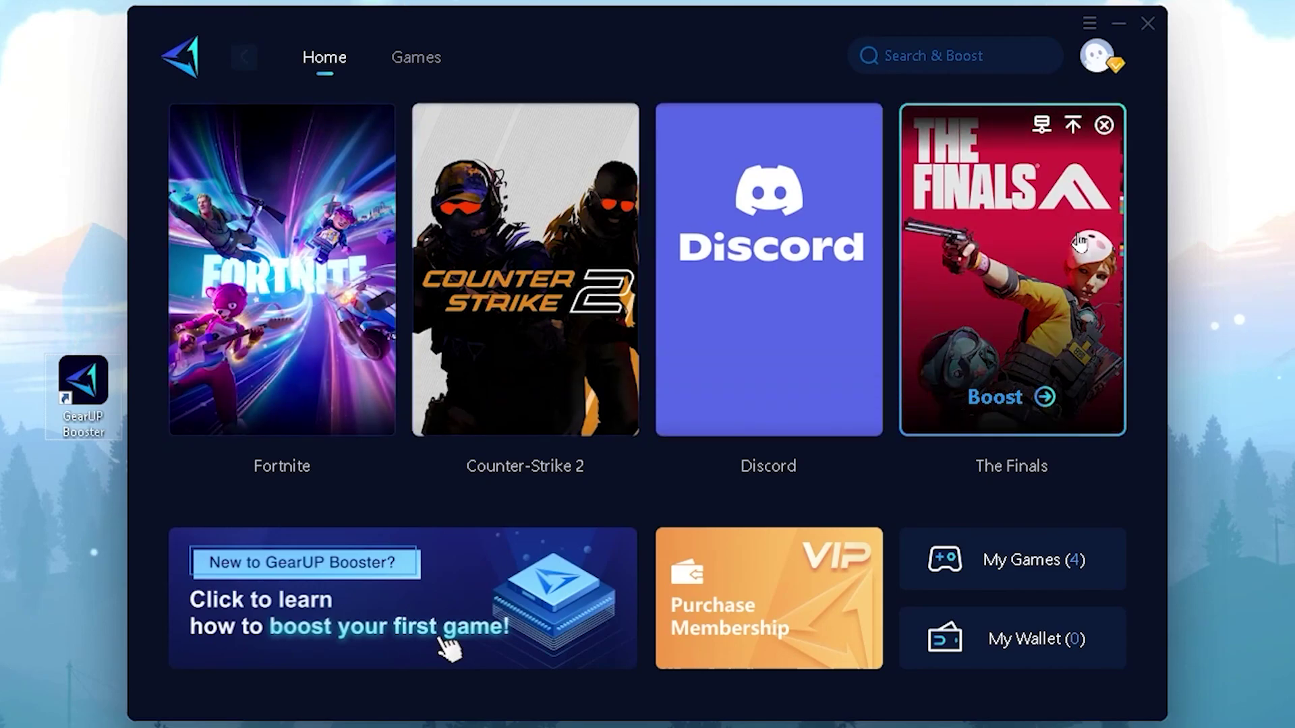
click(418, 58)
click(325, 60)
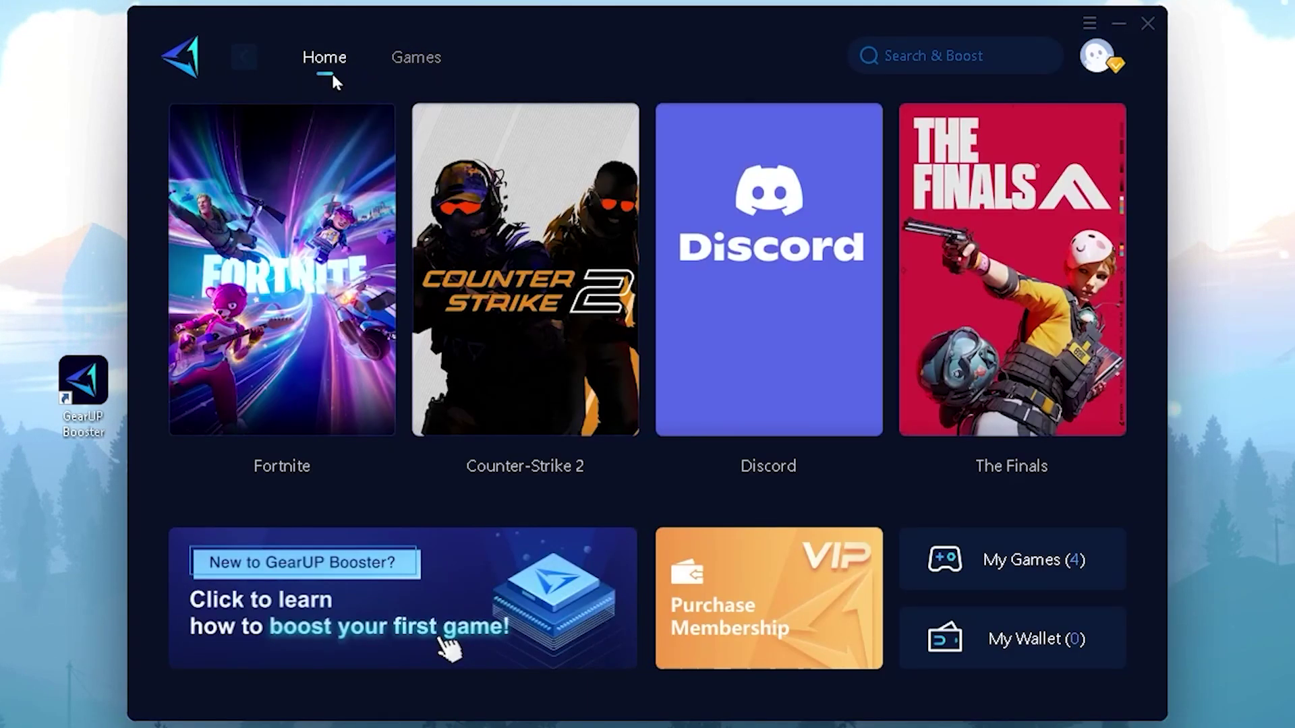
click(297, 398)
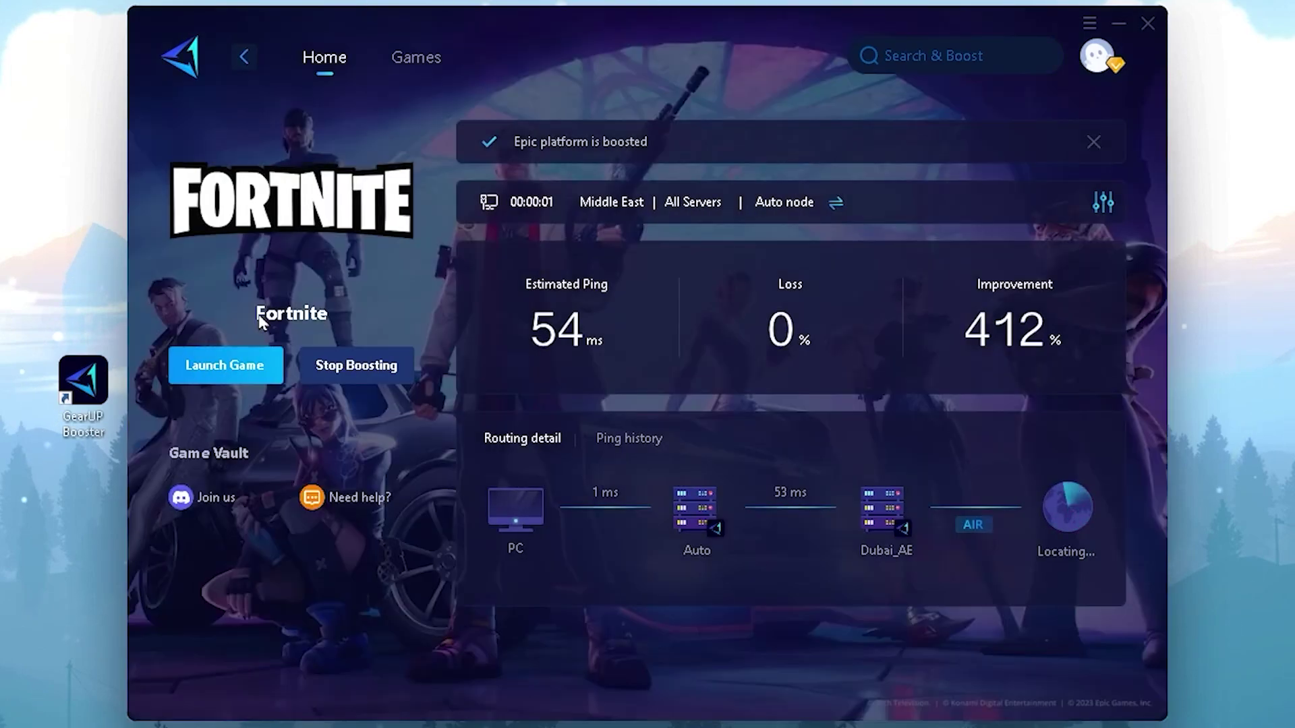
click(836, 203)
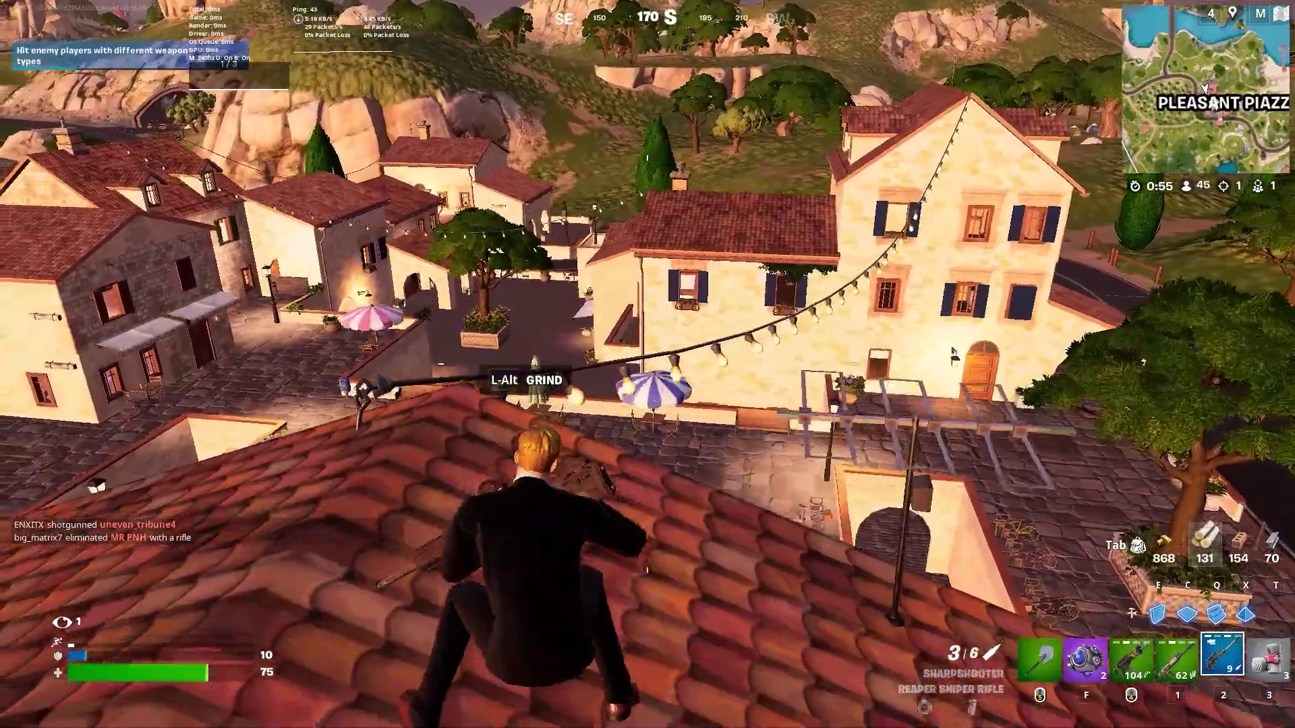
key(alt)
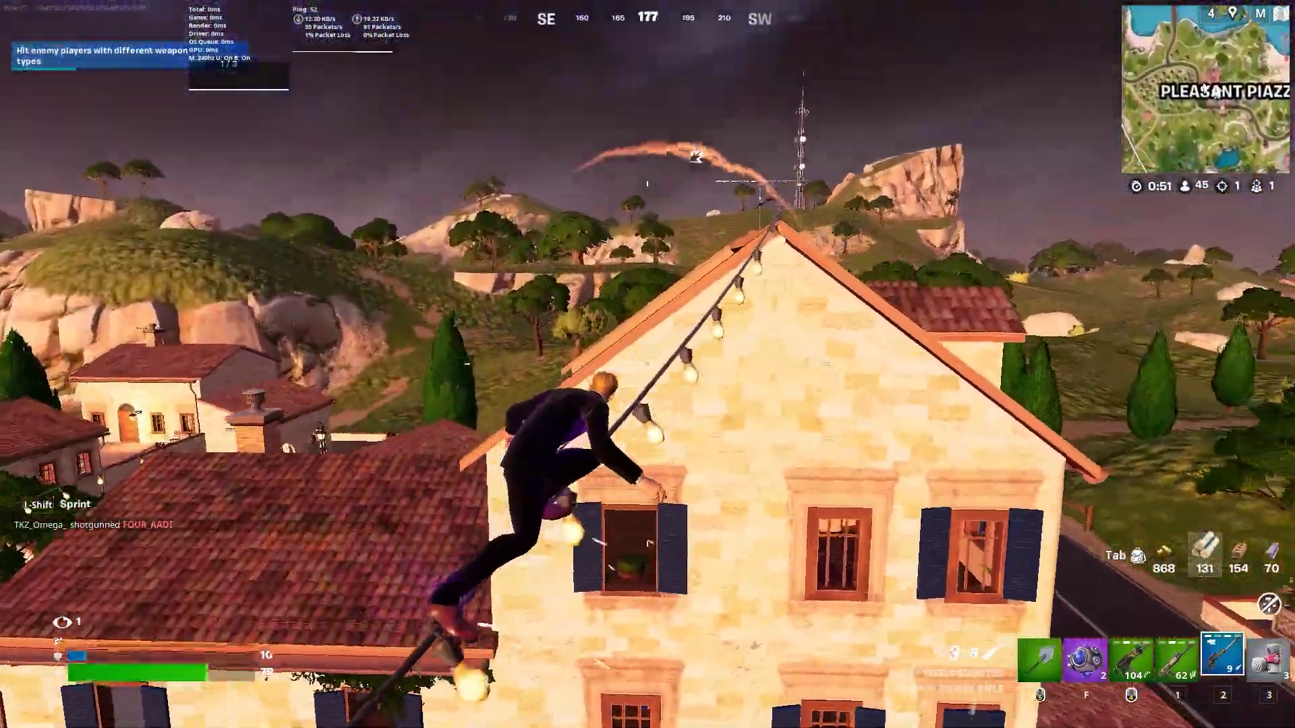
key(space)
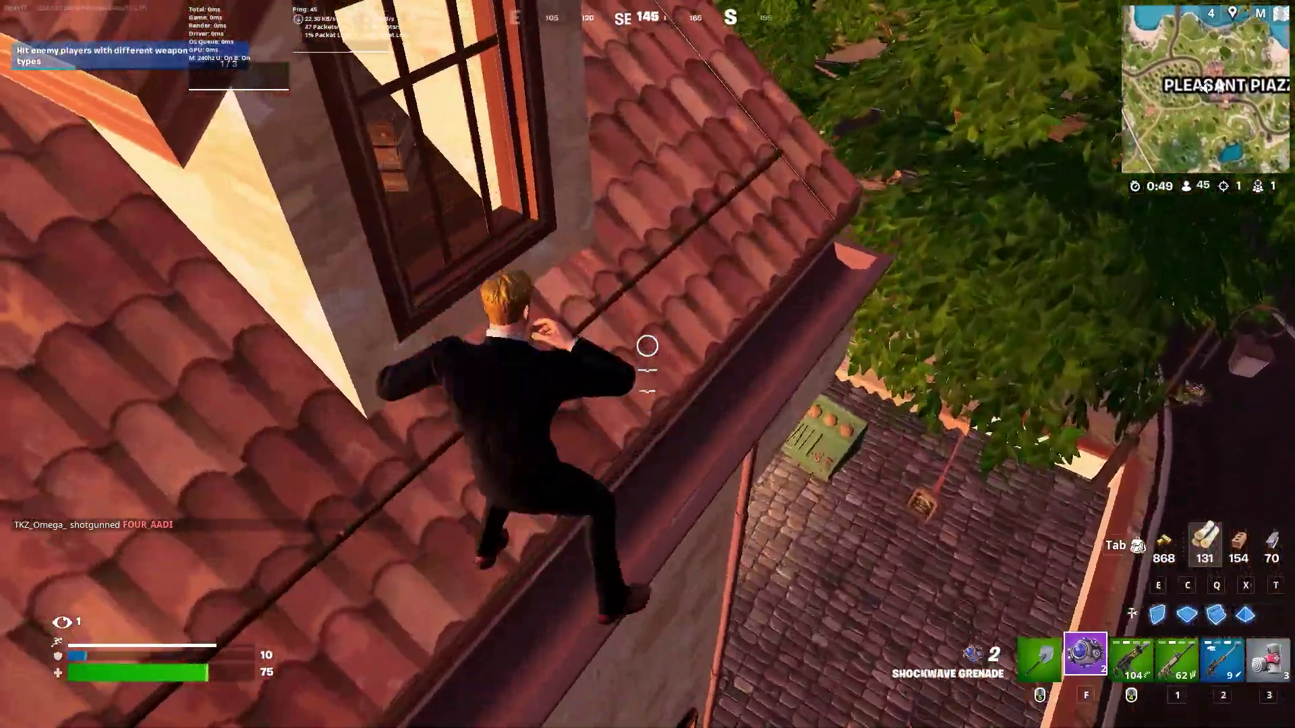